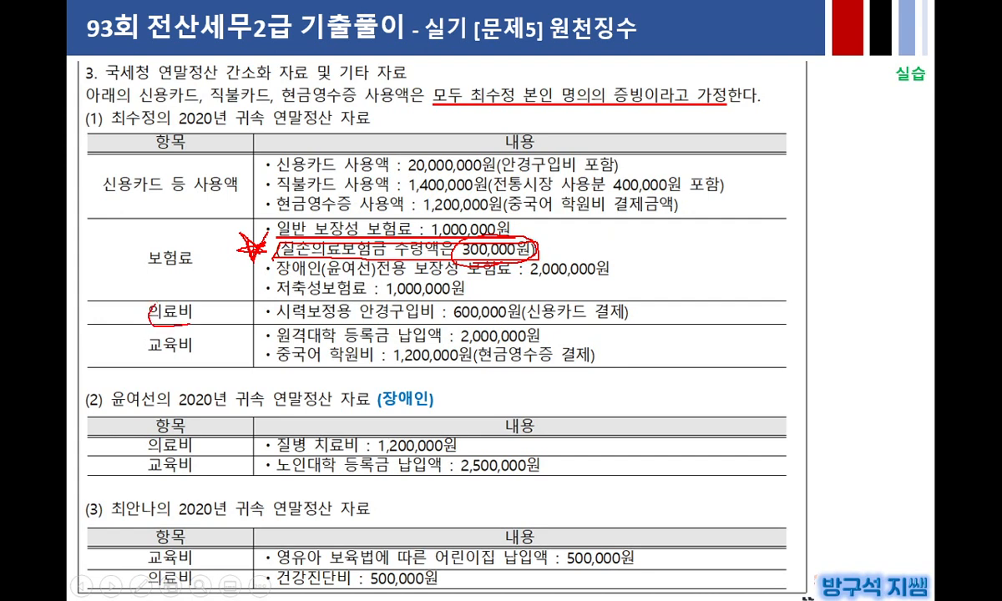
# Step: Link the 300,000원 reimbursement to the 600,000원 glasses with pen marks, then erase all ink and exit the show
pyautogui.moveTo(389, 319); pyautogui.dragTo(643, 320)
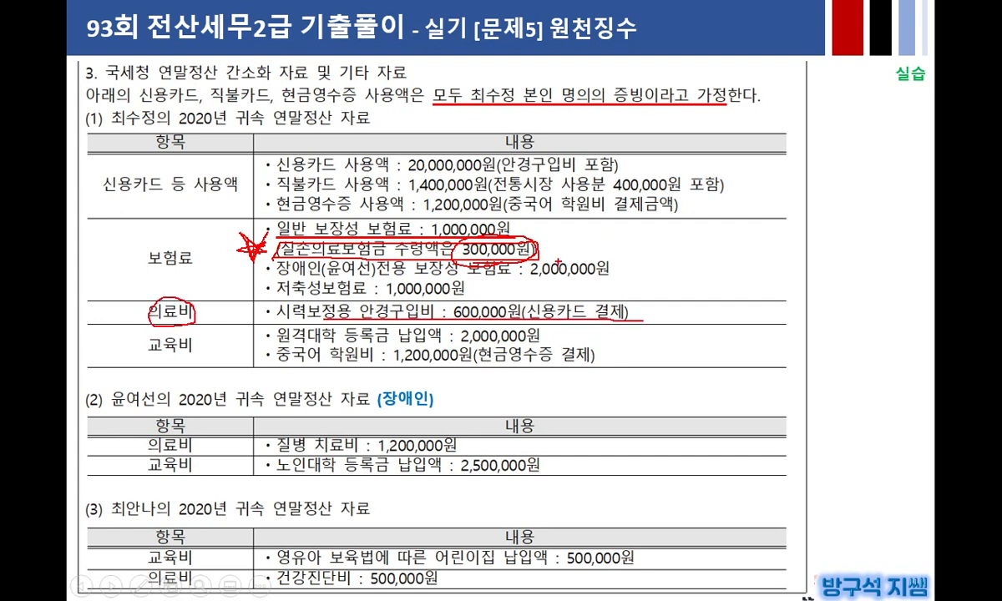
pyautogui.moveTo(539, 245)
pyautogui.mouseDown()
pyautogui.moveTo(614, 275)
pyautogui.moveTo(601, 298)
pyautogui.mouseUp()
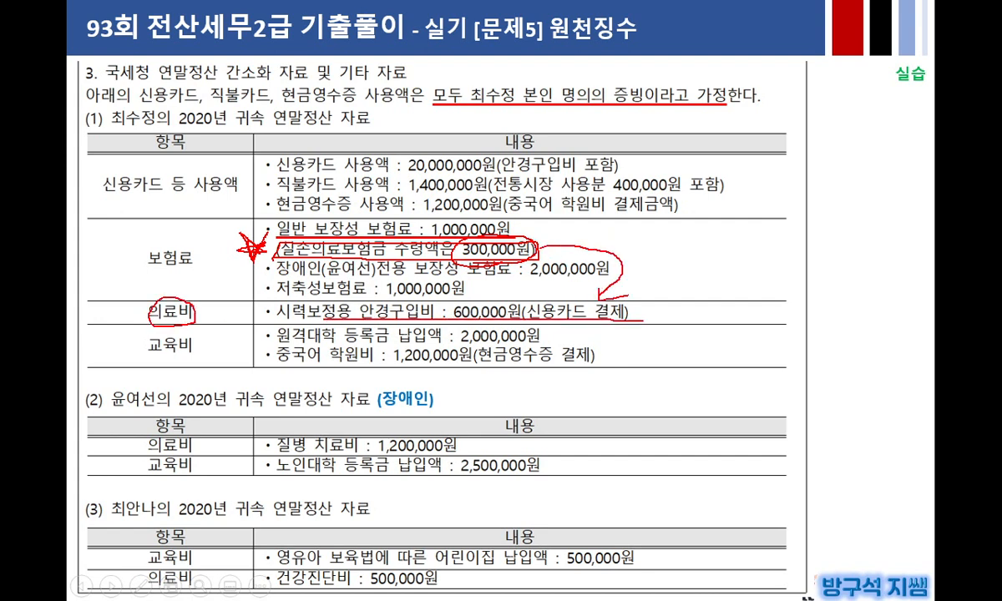
pyautogui.moveTo(537, 242)
pyautogui.mouseDown()
pyautogui.moveTo(555, 230)
pyautogui.moveTo(525, 234)
pyautogui.mouseUp()
pyautogui.press('e')
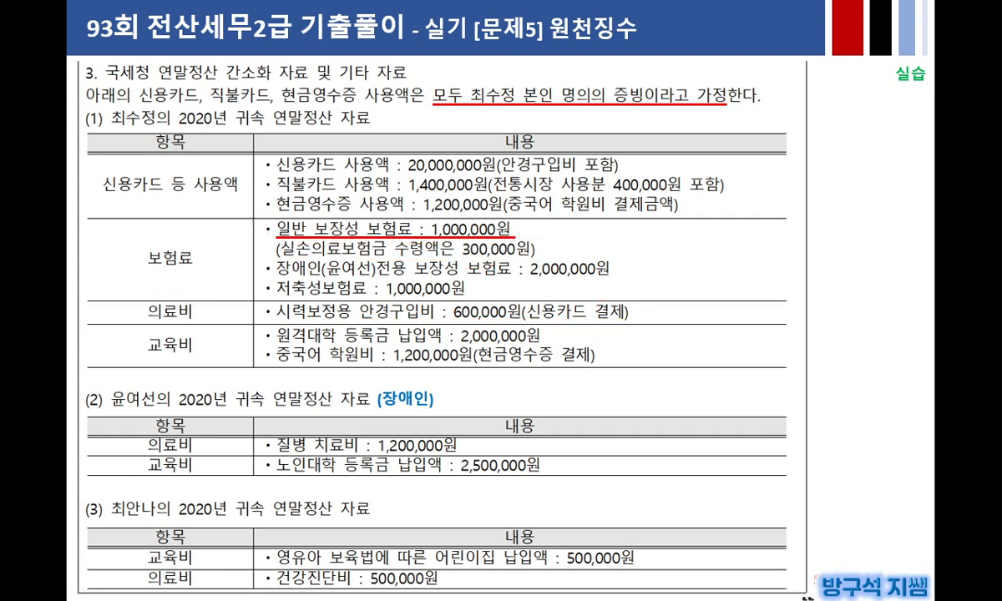
pyautogui.press('Escape')
# Step: Duplicate the red note below itself and change its text to '600,000 - 300,000원 = 300,000'
pyautogui.click(357, 337)
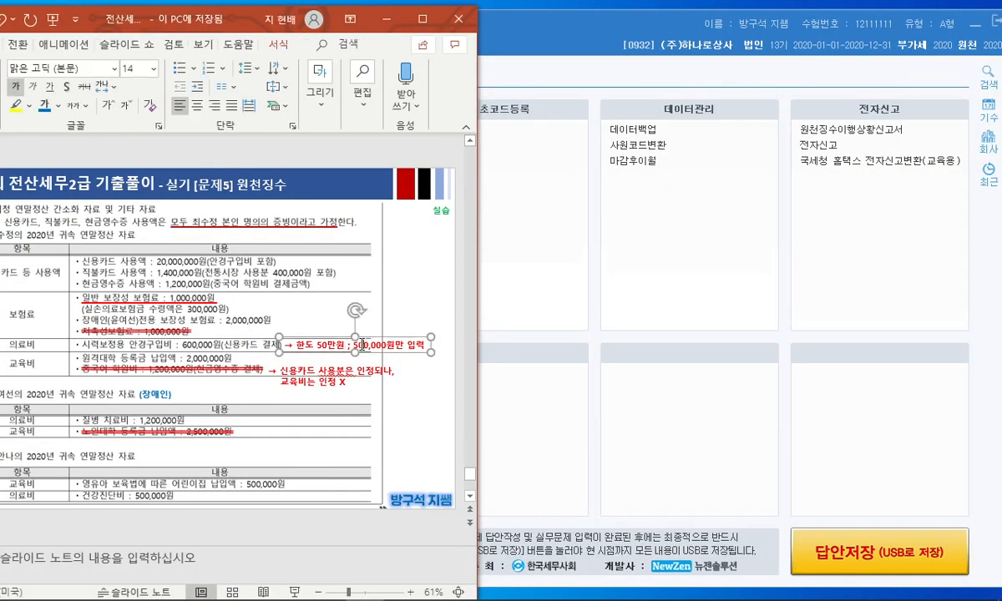
pyautogui.moveTo(403, 338); pyautogui.dragTo(402, 351)
pyautogui.moveTo(297, 356); pyautogui.dragTo(433, 354)
pyautogui.write('6')
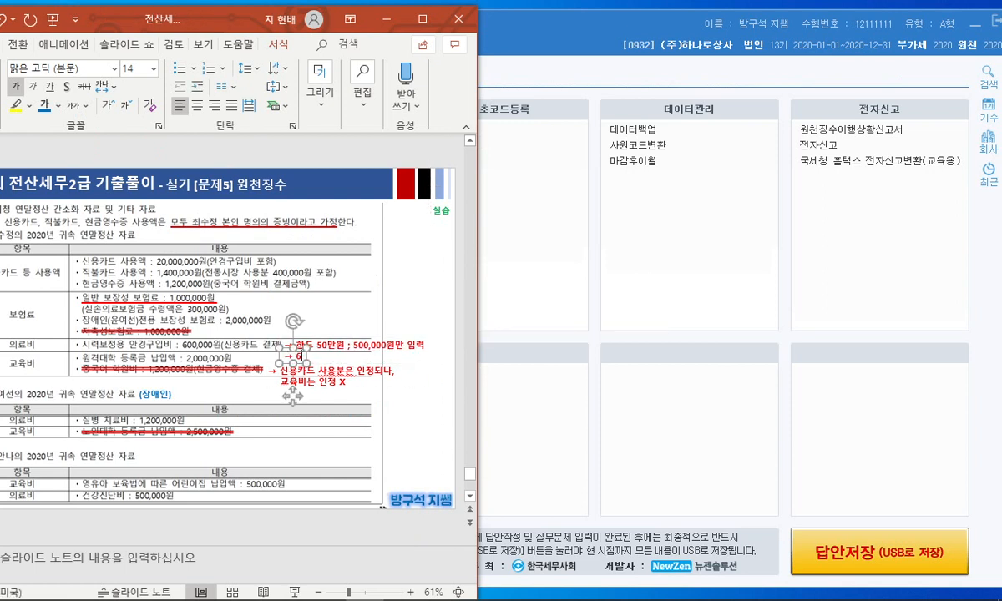
pyautogui.write('00,000 - 3')
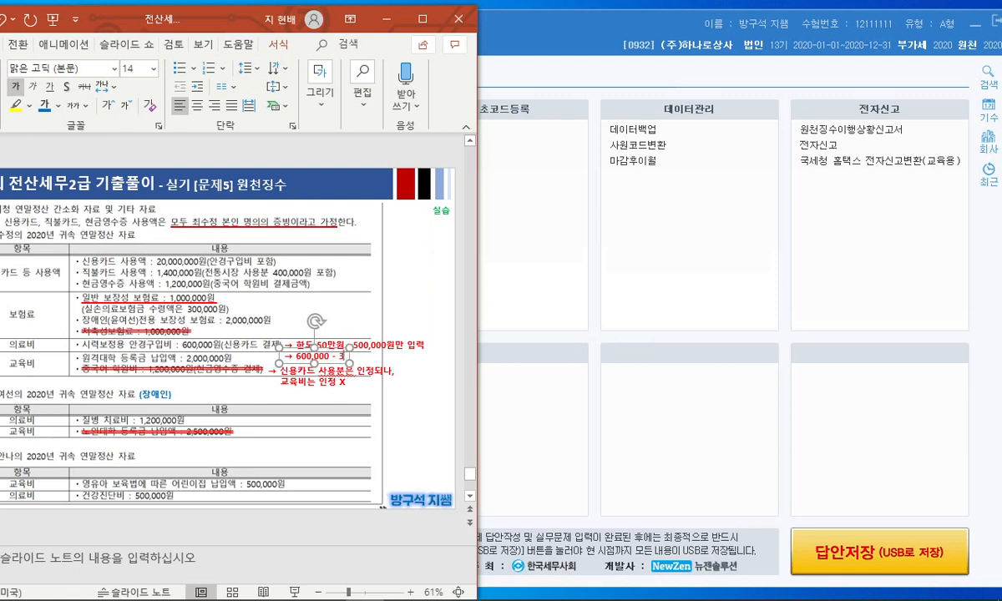
pyautogui.write('00,000원')
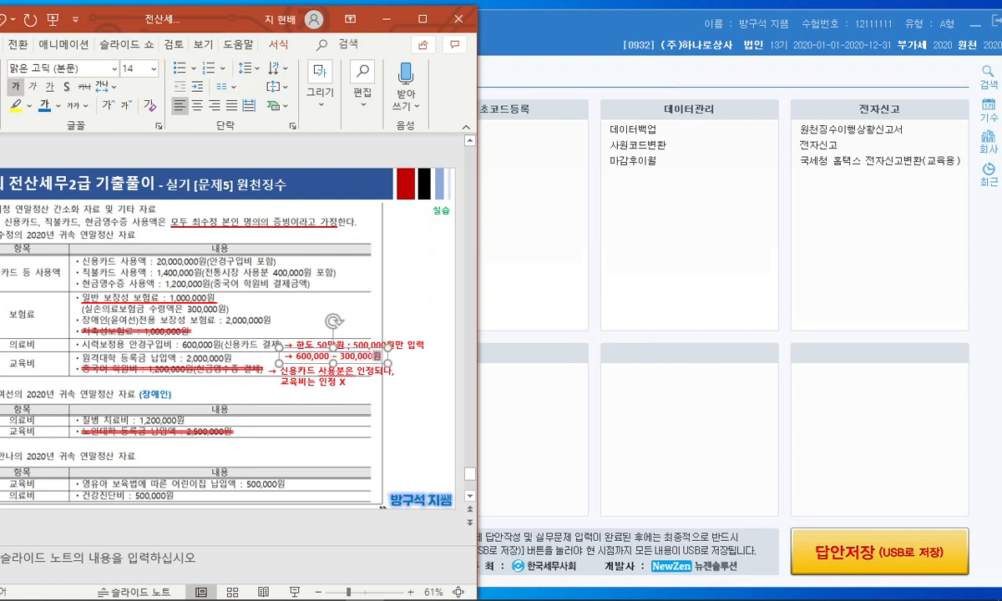
pyautogui.write(' = 300,000원')
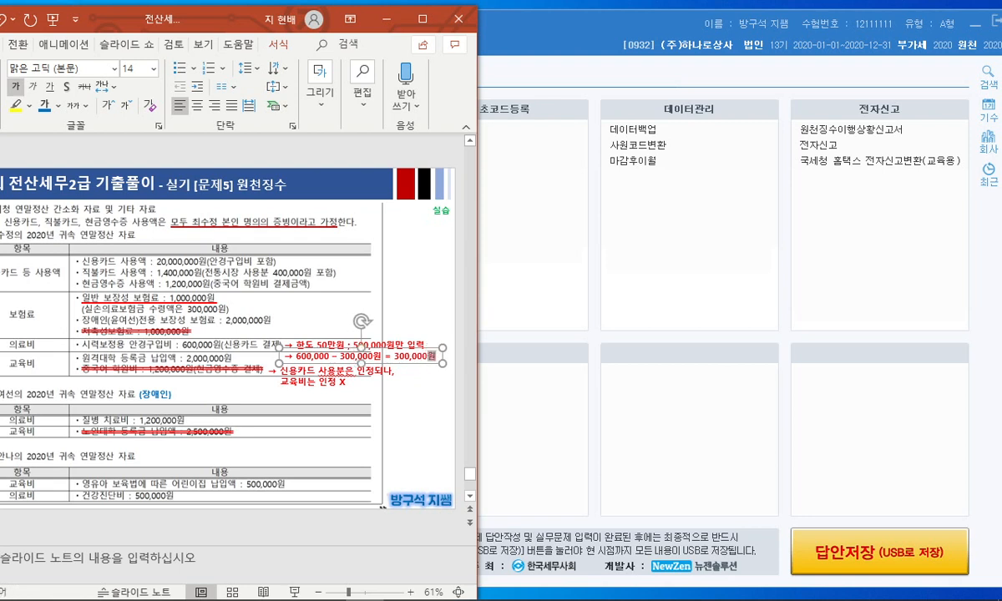
pyautogui.click(407, 392)
# Step: Make the 한도 50만원 limit note's text black and nudge it slightly upward
pyautogui.click(424, 345)
pyautogui.click(414, 337)
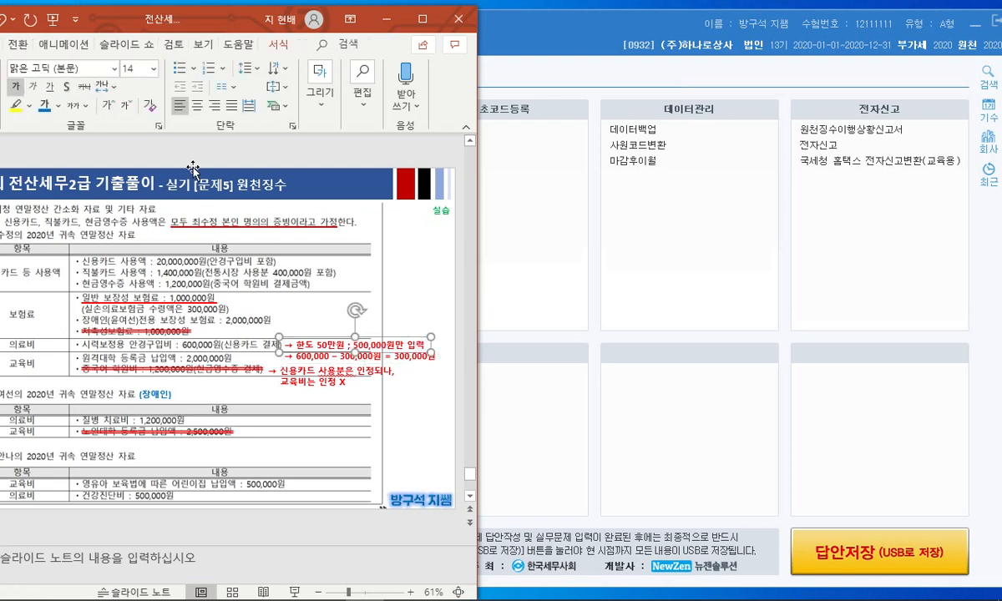
pyautogui.click(56, 106)
pyautogui.click(58, 140)
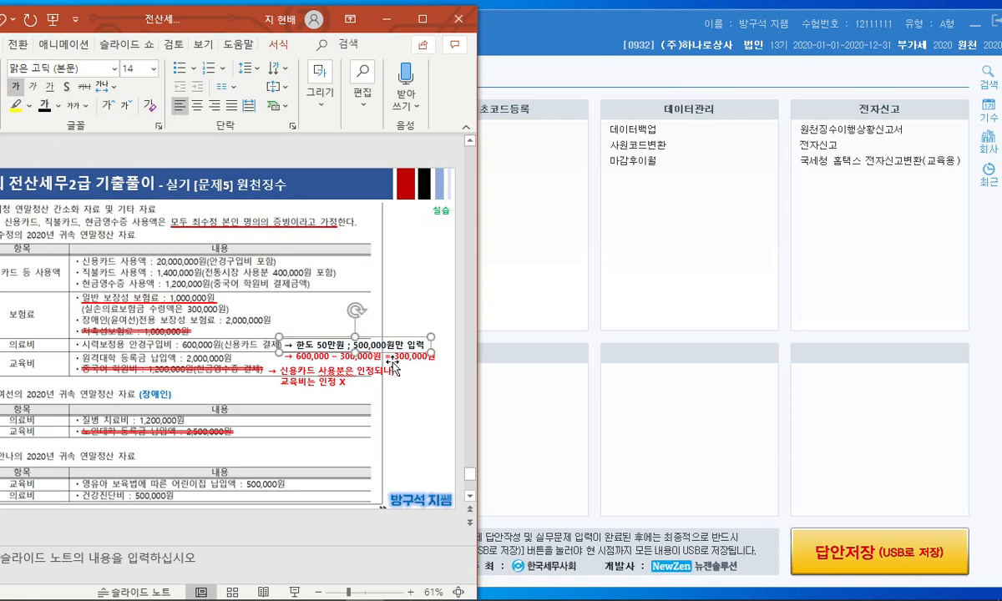
pyautogui.moveTo(400, 338)
pyautogui.mouseDown()
pyautogui.moveTo(400, 325)
pyautogui.moveTo(406, 335)
pyautogui.mouseUp()
pyautogui.click(406, 346)
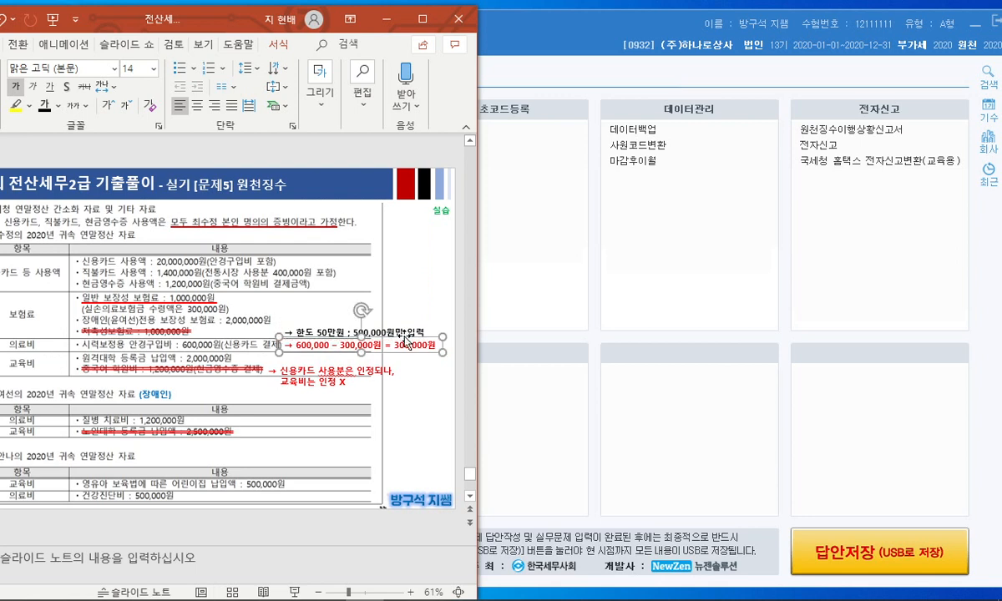
pyautogui.click(416, 387)
# Step: Open the Animation Pane, select the TextBox 22 animation, and maximize PowerPoint
pyautogui.click(93, 44)
pyautogui.click(138, 69)
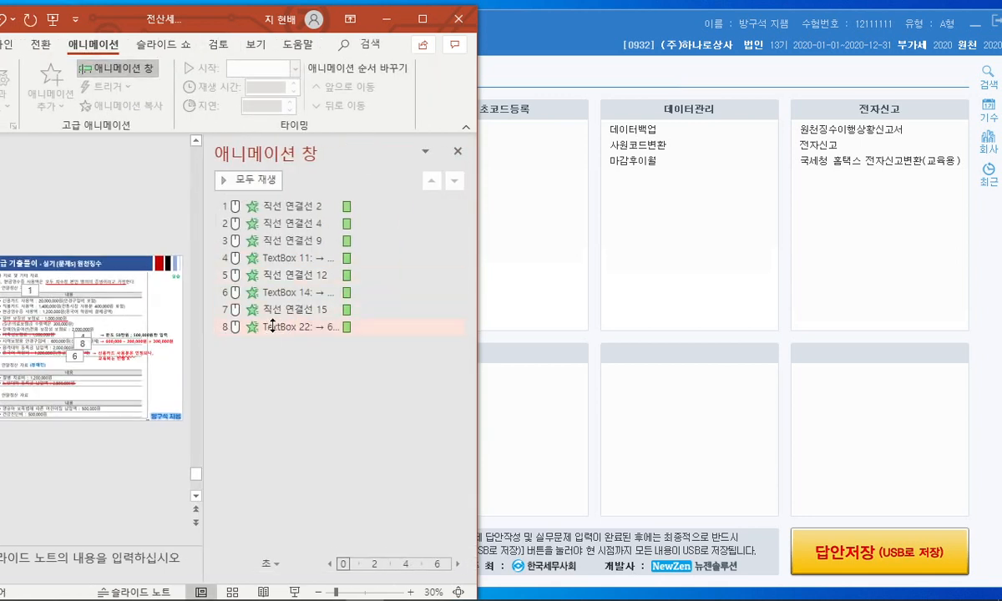
pyautogui.click(270, 326)
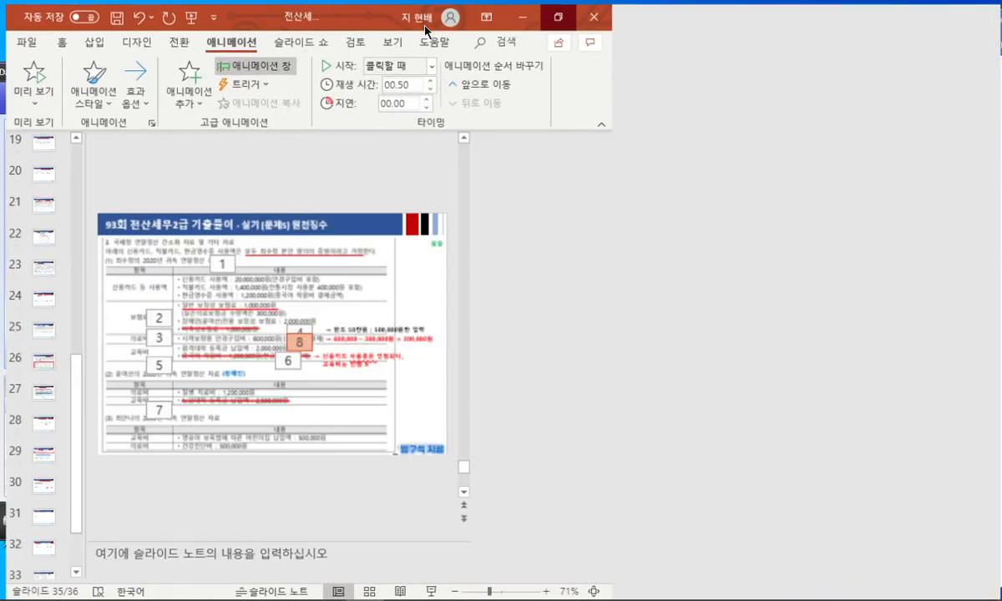
pyautogui.click(422, 18)
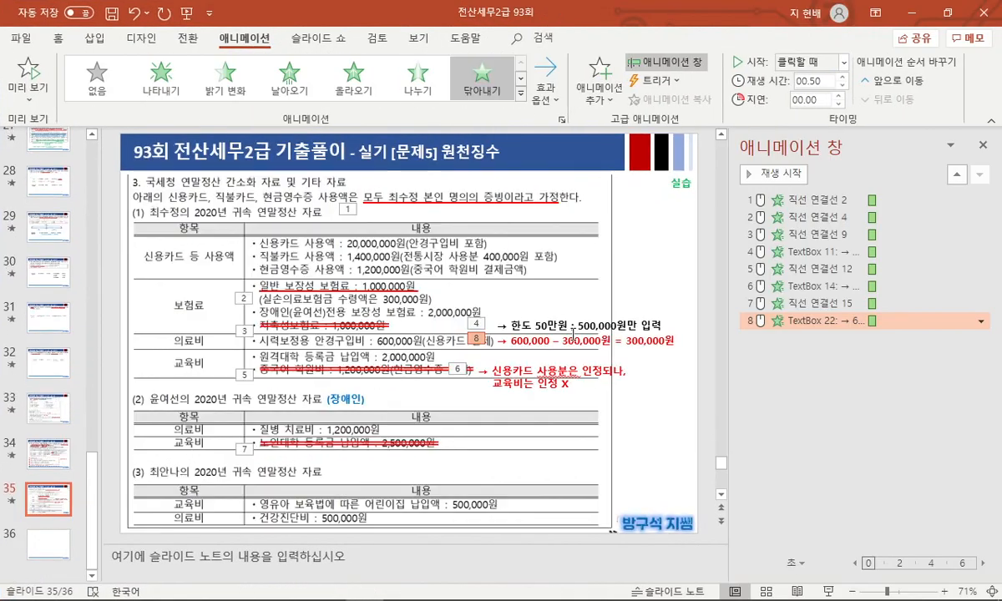
# Step: Move TextBox 22 earlier, copy the red underline under 실손의료보험금 as animation 3, and start the show
pyautogui.moveTo(745, 320); pyautogui.dragTo(792, 272)
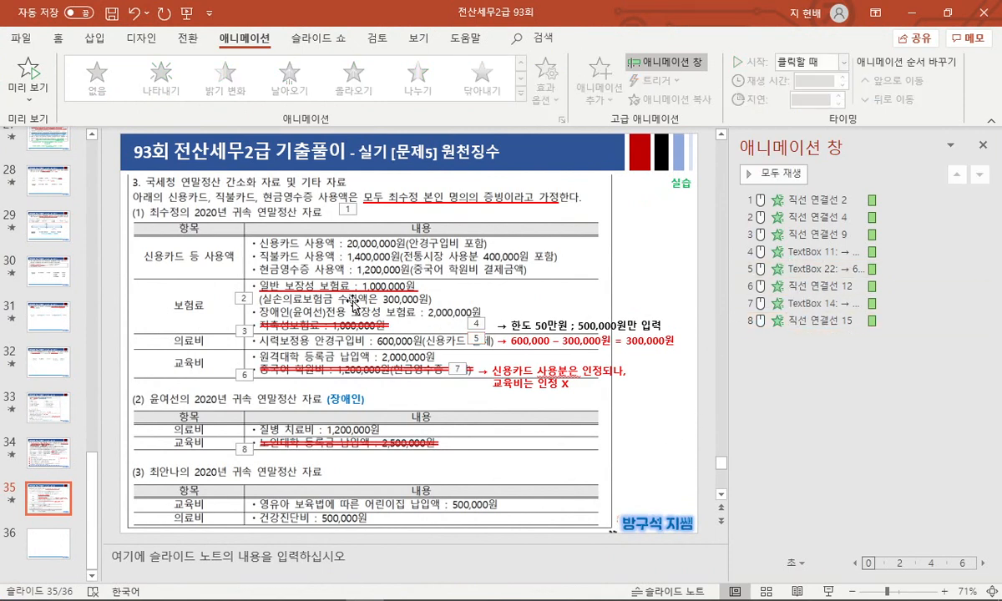
pyautogui.click(358, 306)
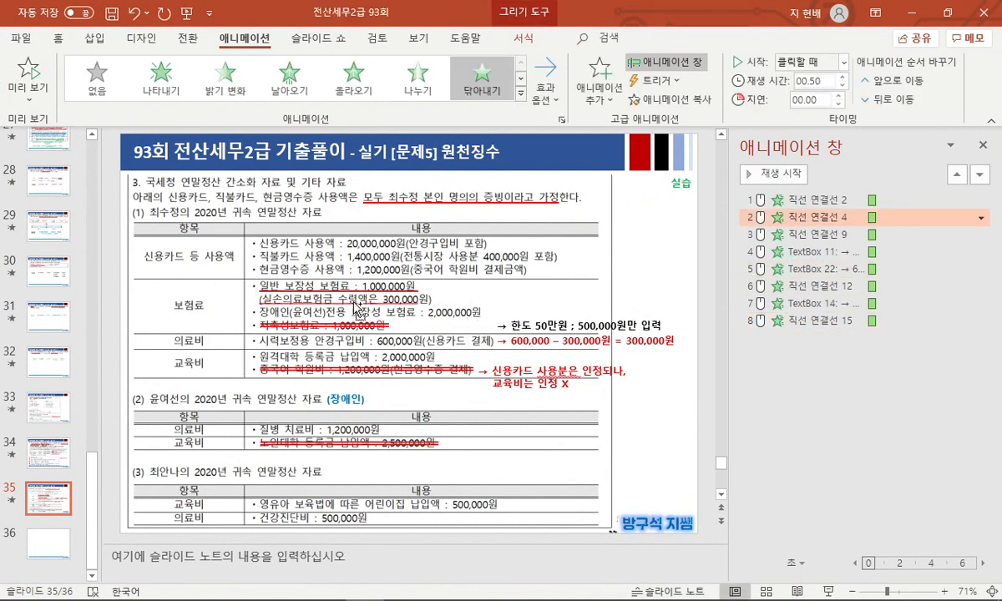
pyautogui.moveTo(354, 303); pyautogui.dragTo(354, 304)
pyautogui.moveTo(418, 304); pyautogui.dragTo(428, 304)
pyautogui.moveTo(801, 338); pyautogui.dragTo(802, 235)
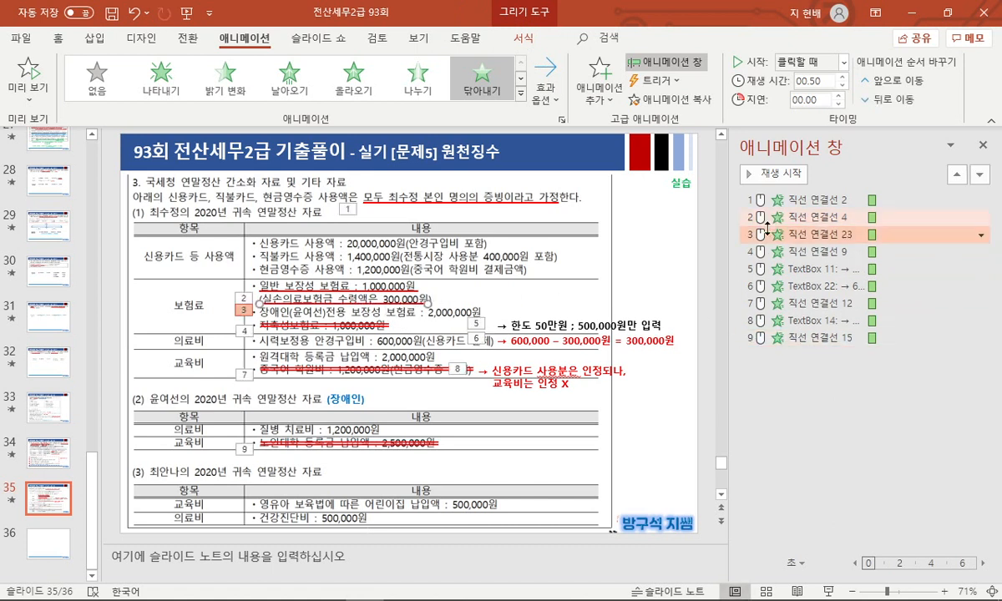
pyautogui.hotkey('shift', 'F5')
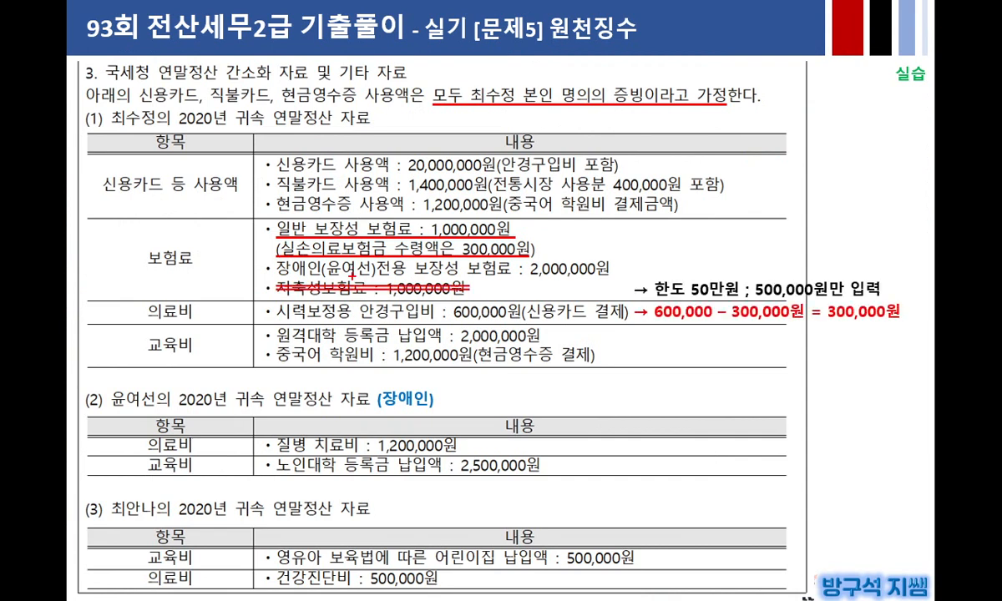
# Step: Annotate the 의료비 calculation (600,000 − 300,000 = 300,000원) with pen marks, then erase the ink
pyautogui.moveTo(488, 227)
pyautogui.mouseDown()
pyautogui.moveTo(464, 240)
pyautogui.moveTo(495, 239)
pyautogui.moveTo(425, 222)
pyautogui.moveTo(518, 224)
pyautogui.mouseUp()
pyautogui.moveTo(134, 318)
pyautogui.mouseDown()
pyautogui.moveTo(203, 317)
pyautogui.moveTo(140, 293)
pyautogui.moveTo(139, 320)
pyautogui.mouseUp()
pyautogui.moveTo(518, 232)
pyautogui.mouseDown()
pyautogui.moveTo(552, 275)
pyautogui.moveTo(541, 305)
pyautogui.moveTo(580, 296)
pyautogui.mouseUp()
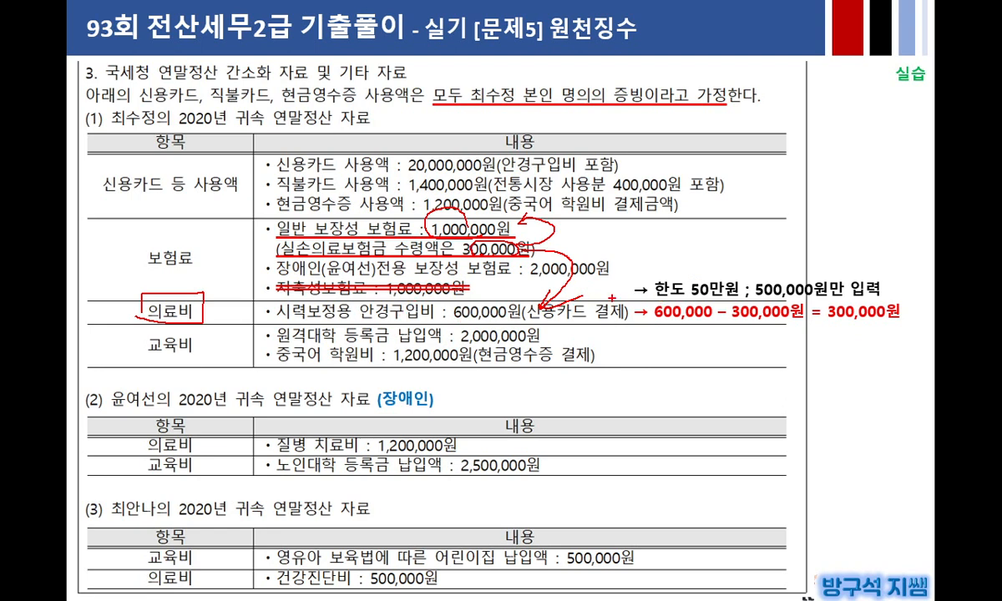
pyautogui.moveTo(751, 292); pyautogui.dragTo(861, 290)
pyautogui.moveTo(646, 312)
pyautogui.mouseDown()
pyautogui.moveTo(699, 320)
pyautogui.moveTo(659, 302)
pyautogui.mouseUp()
pyautogui.moveTo(734, 307); pyautogui.dragTo(772, 330)
pyautogui.moveTo(835, 300); pyautogui.dragTo(839, 305)
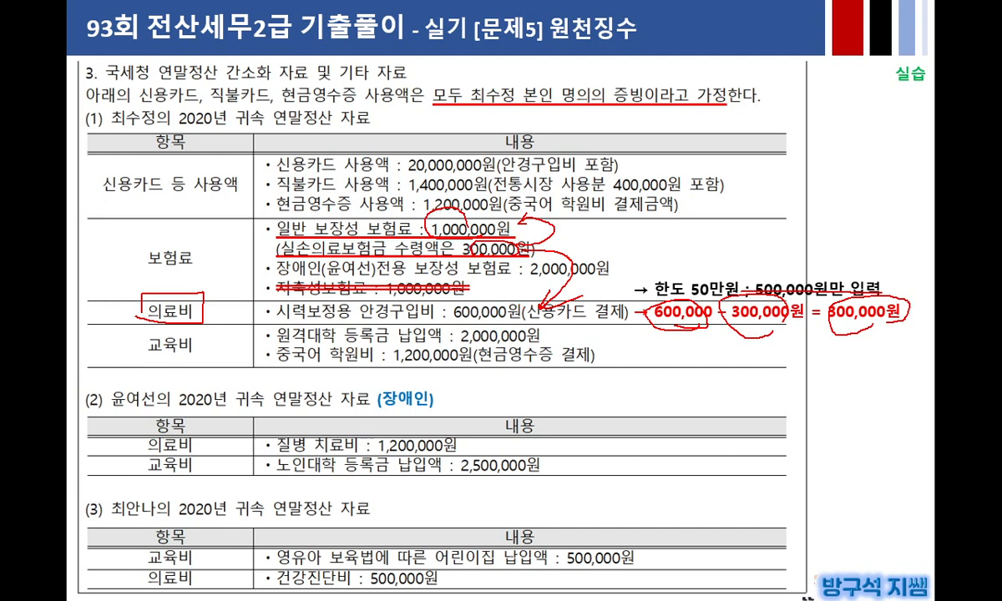
pyautogui.moveTo(794, 316); pyautogui.dragTo(829, 314)
pyautogui.press('e')
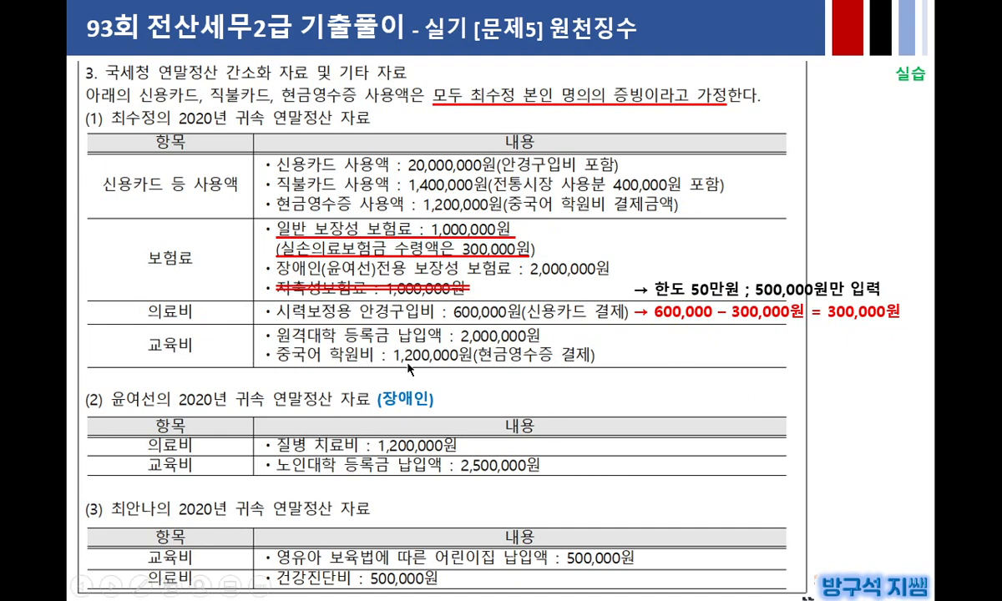
# Step: Mark section (3)'s dependant and 교육비 with the pen, erase it, and return to the pointer
pyautogui.hotkey('ctrl', 'p')
pyautogui.moveTo(112, 517)
pyautogui.mouseDown()
pyautogui.moveTo(158, 518)
pyautogui.moveTo(159, 502)
pyautogui.moveTo(100, 506)
pyautogui.moveTo(155, 494)
pyautogui.mouseUp()
pyautogui.moveTo(192, 557)
pyautogui.mouseDown()
pyautogui.moveTo(157, 562)
pyautogui.moveTo(198, 566)
pyautogui.mouseUp()
pyautogui.press('e')
pyautogui.hotkey('ctrl', 'a')
# Step: Reveal the strike-throughs on 중국어 학원비 and 노인대학 등록금 plus the non-deductible note, then end the show
pyautogui.click(392, 409)
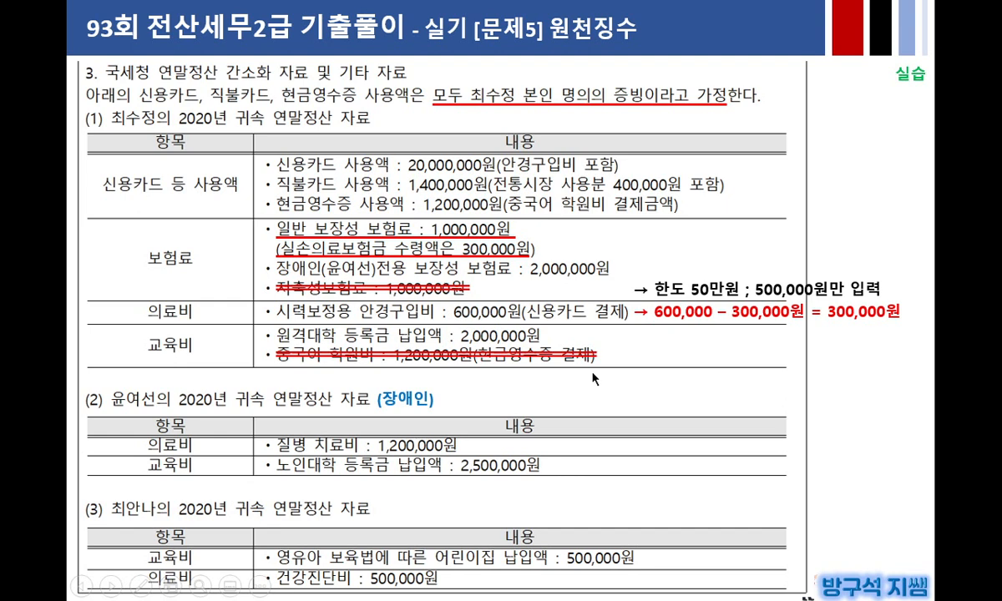
pyautogui.click(355, 415)
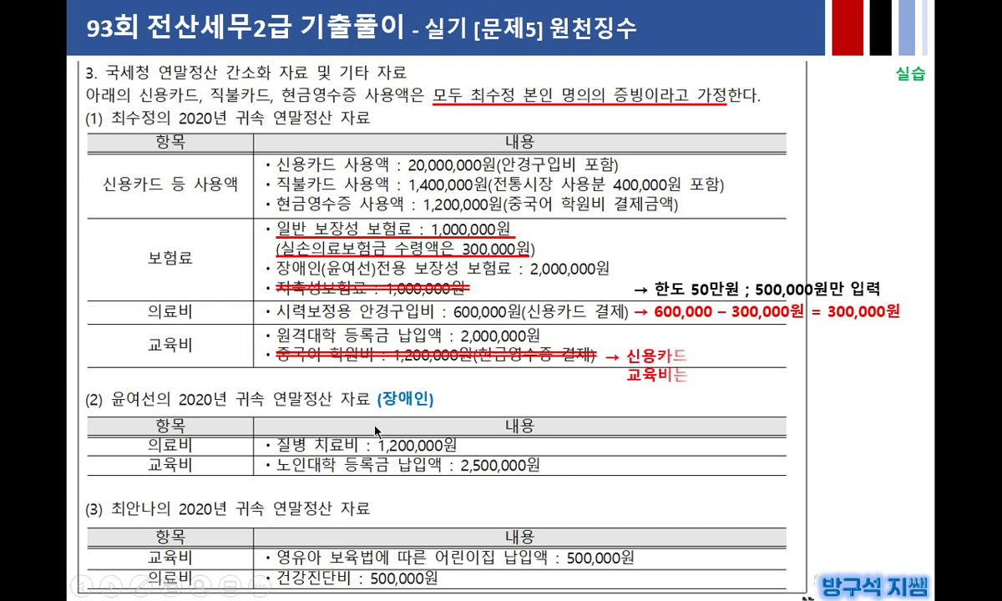
pyautogui.click(584, 389)
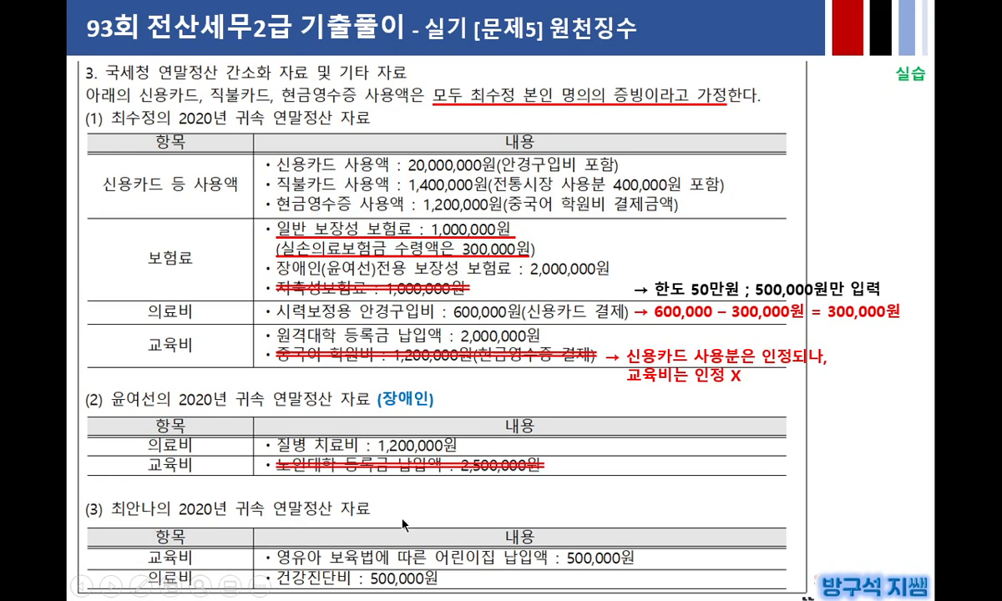
pyautogui.click(425, 494)
pyautogui.press('Left')
pyautogui.press('Escape')
# Step: Restore PowerPoint, close the animation list, scroll back to the [문제5] slide, and bring KcLep forward
pyautogui.click(946, 14)
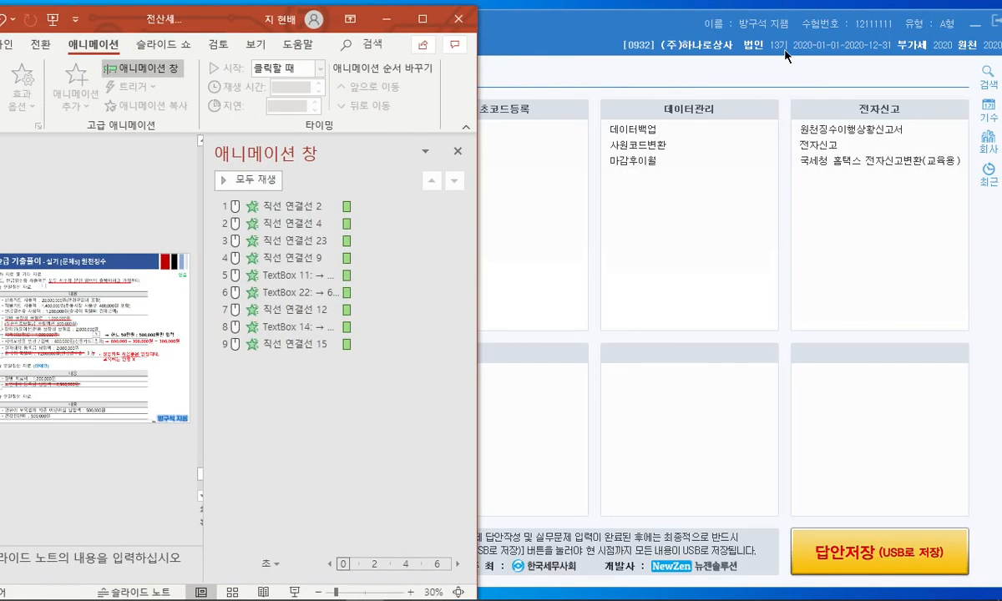
pyautogui.click(457, 151)
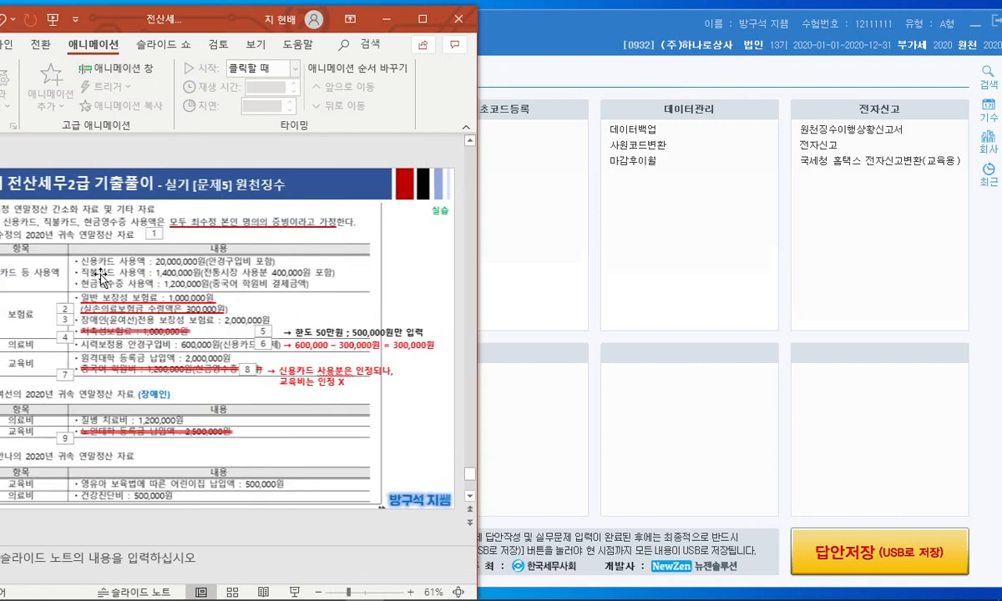
pyautogui.scroll(1, 141, 255)
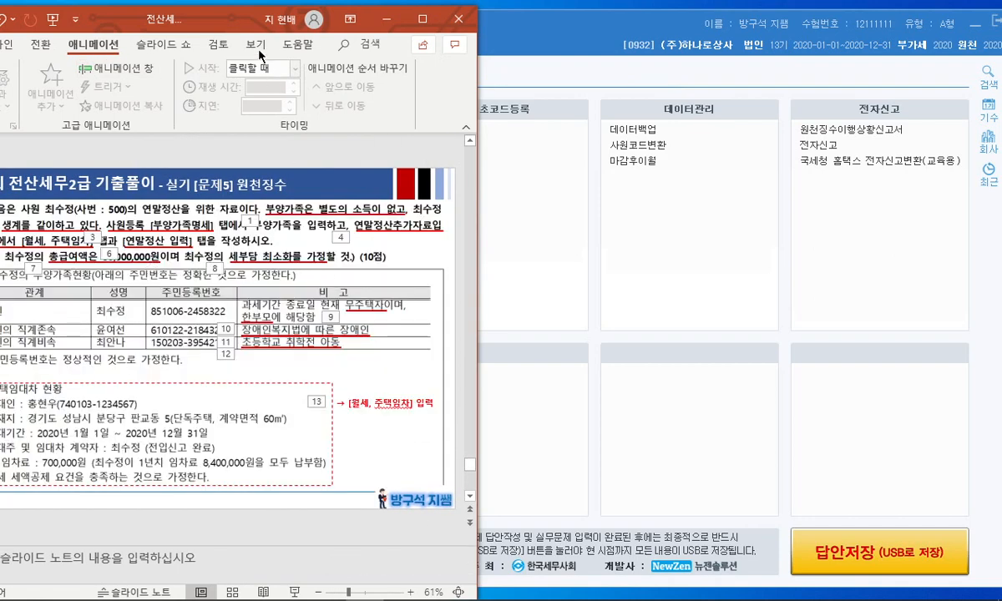
pyautogui.moveTo(221, 22); pyautogui.dragTo(253, 21)
pyautogui.moveTo(535, 28); pyautogui.dragTo(625, 27)
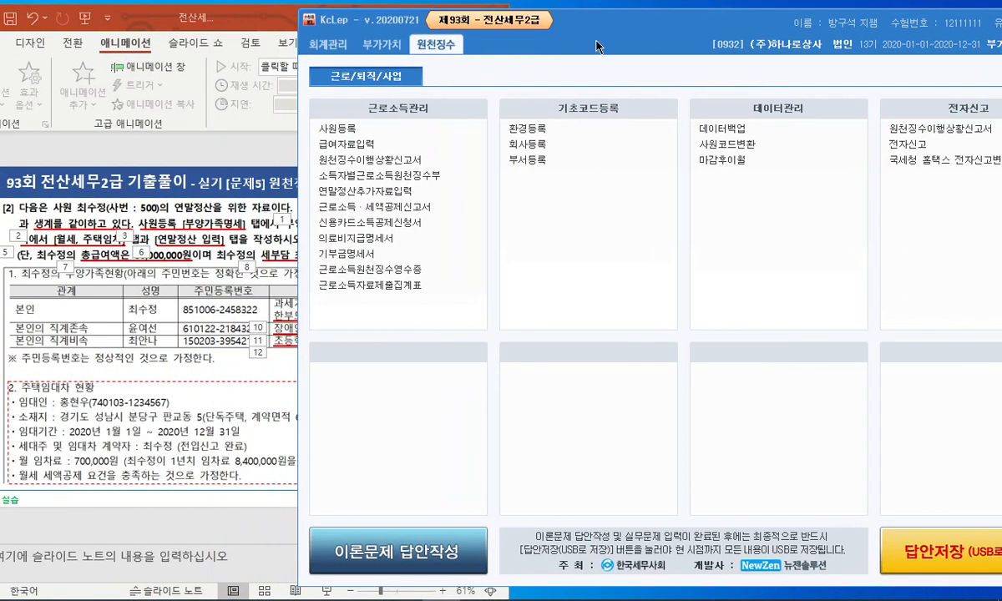
# Step: Open 사원등록, select the second employee, and show the 부양가족명세 tab
pyautogui.click(389, 132)
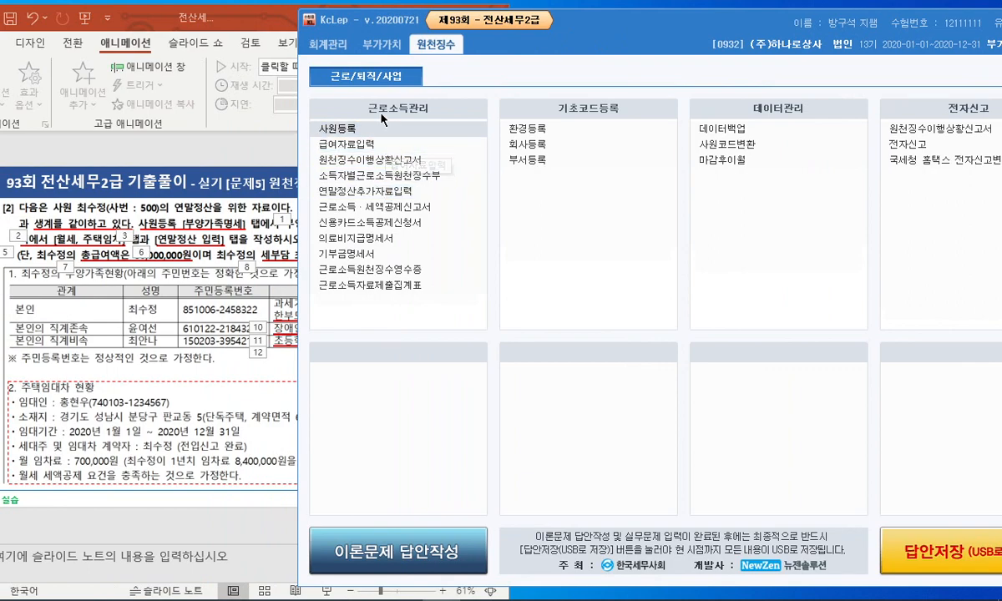
pyautogui.moveTo(472, 55); pyautogui.dragTo(603, 56)
pyautogui.click(445, 149)
pyautogui.click(632, 121)
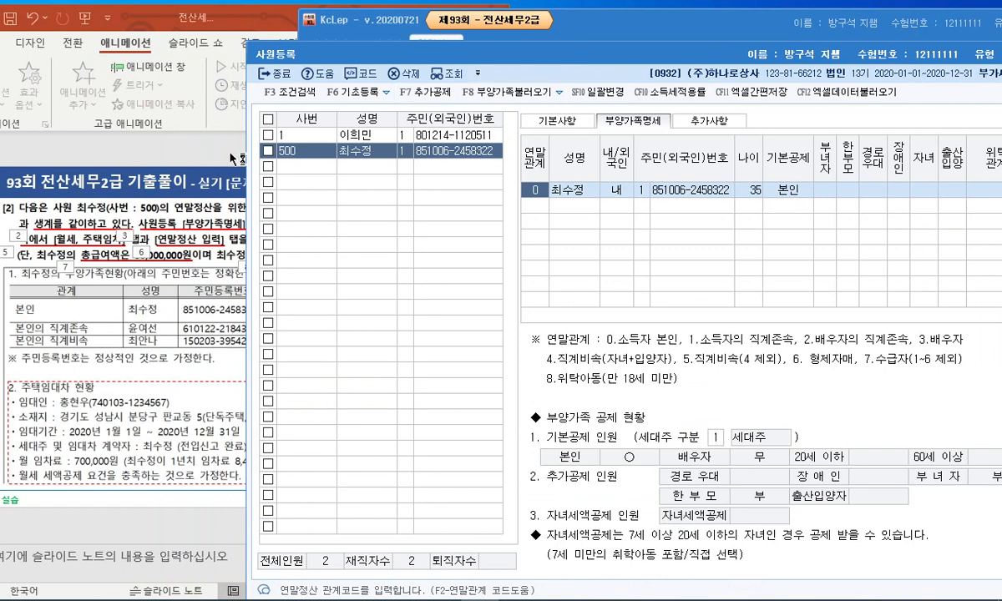
pyautogui.moveTo(149, 28); pyautogui.dragTo(166, 30)
pyautogui.click(613, 254)
pyautogui.moveTo(631, 63); pyautogui.dragTo(706, 47)
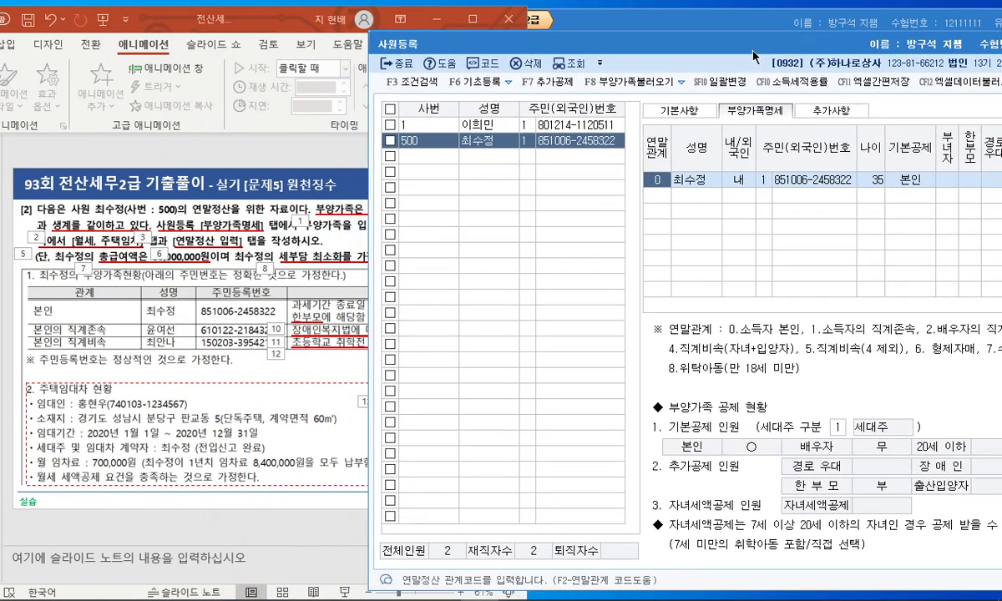
# Step: Add a 직계존속 (code 1) dependant row with the parent's name and resident number
pyautogui.click(668, 195)
pyautogui.press('F2')
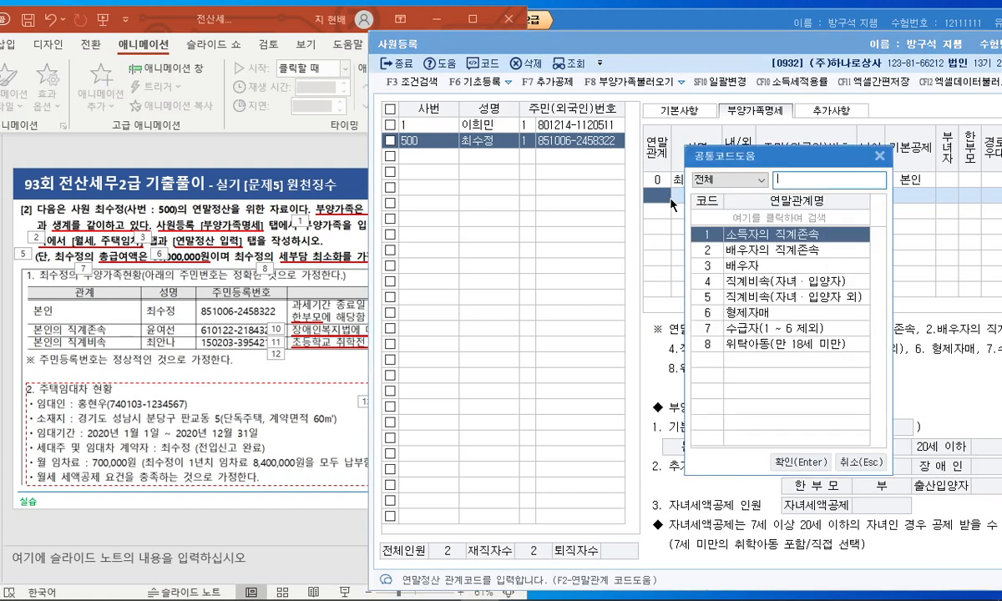
pyautogui.press('Return')
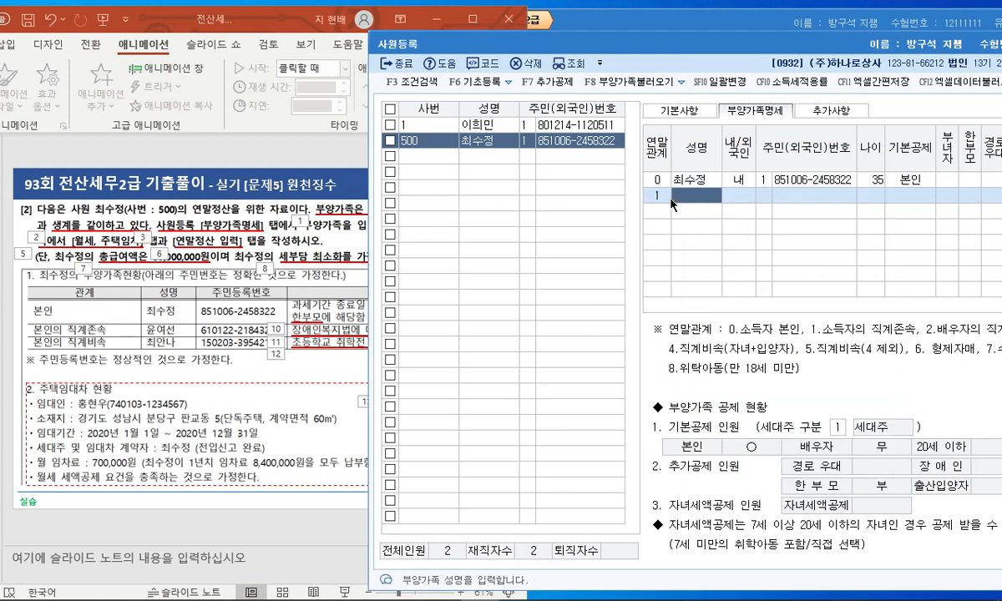
pyautogui.press('Return')
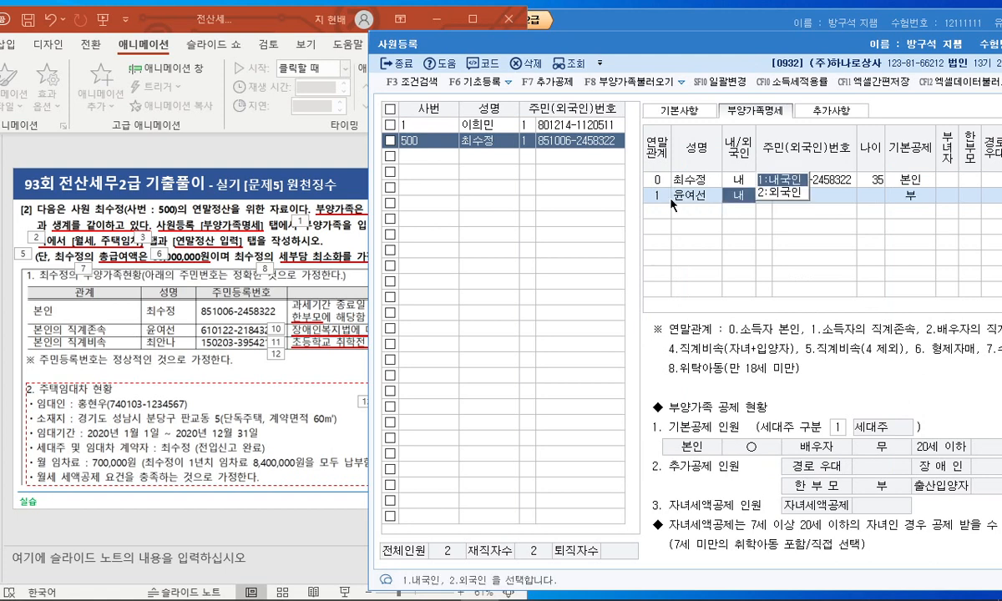
pyautogui.press('Return')
pyautogui.press('Return')
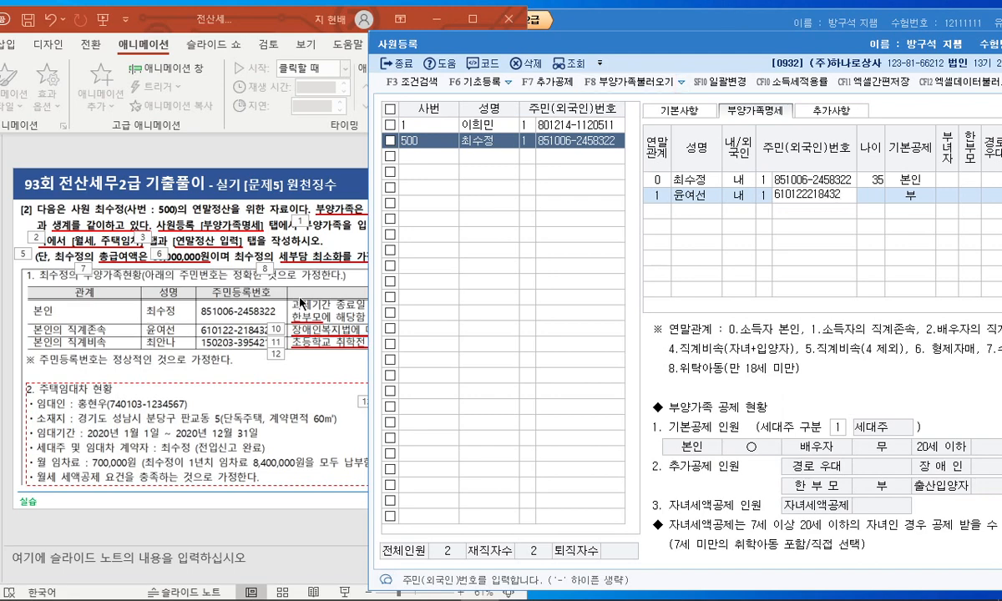
# Step: After checking the exam slide, confirm the parent's resident number and set 기본공제 to 장애인
pyautogui.click(290, 353)
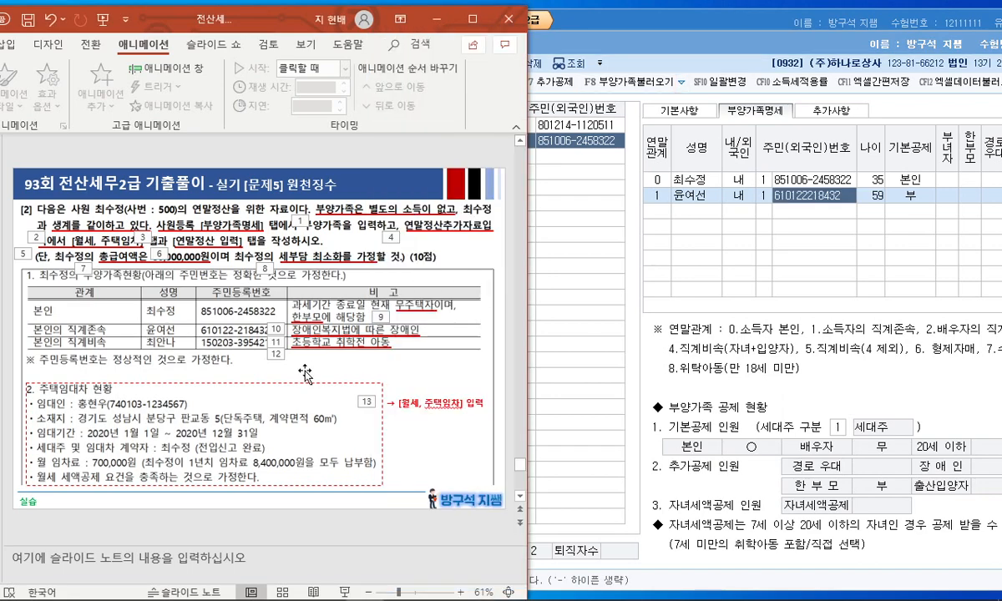
pyautogui.click(169, 72)
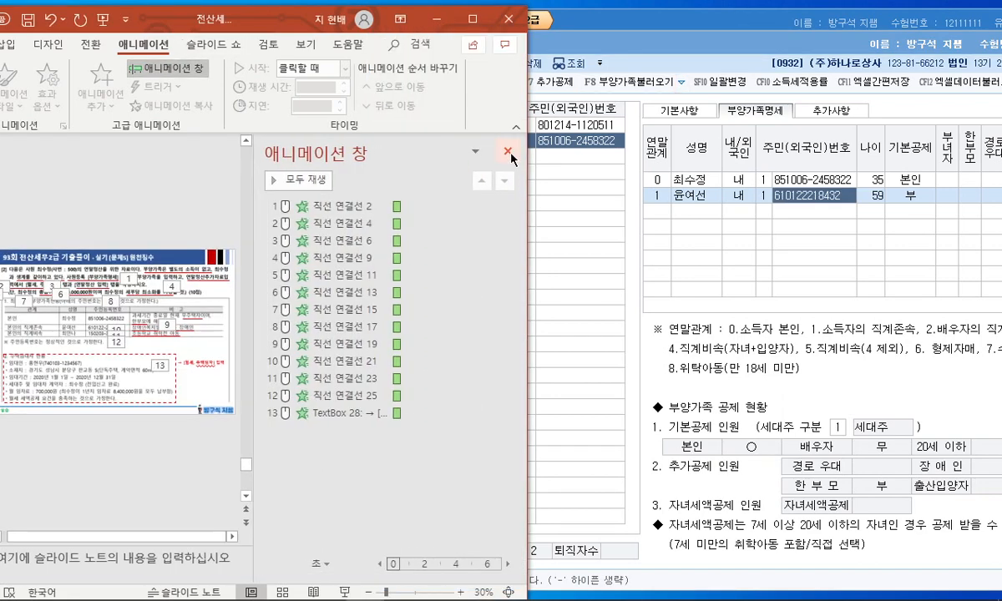
pyautogui.click(508, 151)
pyautogui.click(89, 47)
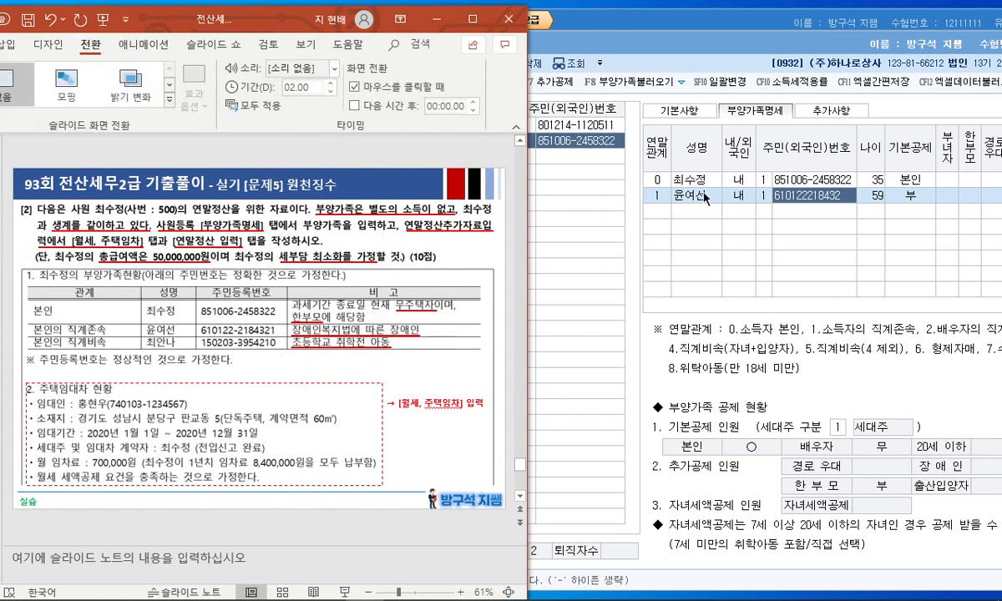
pyautogui.click(842, 197)
pyautogui.press('Return')
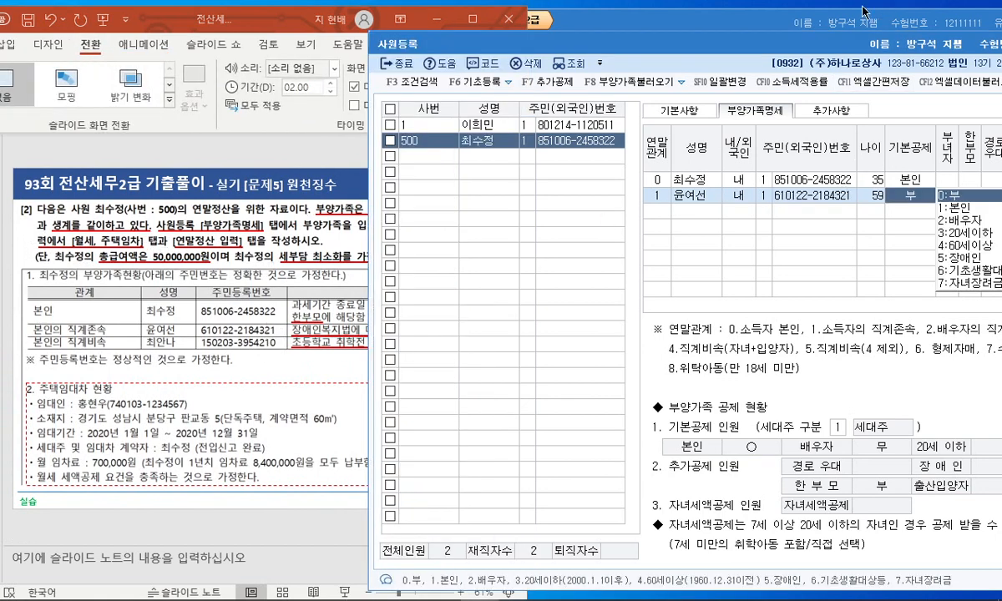
pyautogui.moveTo(770, 46); pyautogui.dragTo(639, 41)
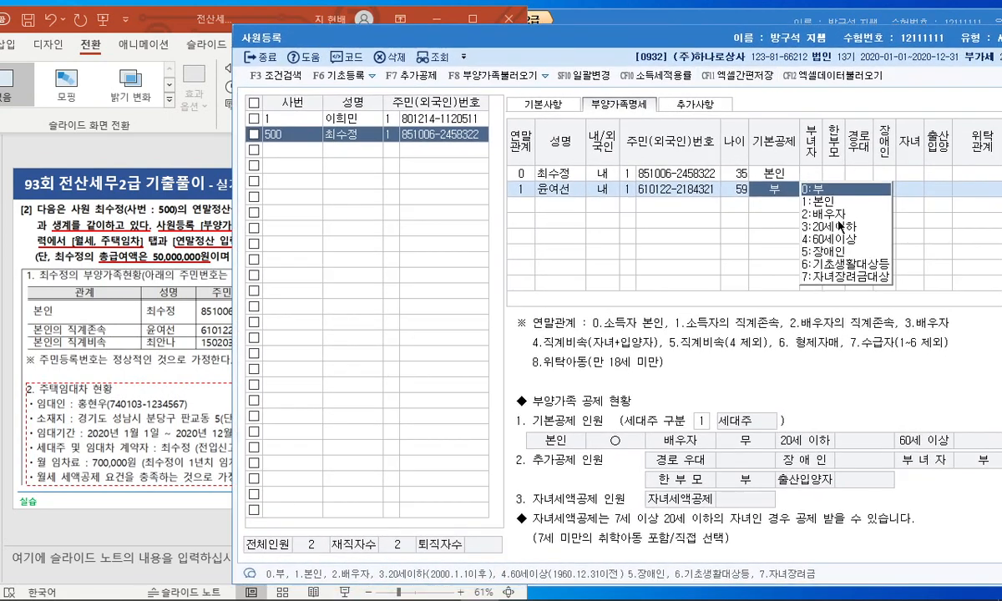
pyautogui.click(814, 250)
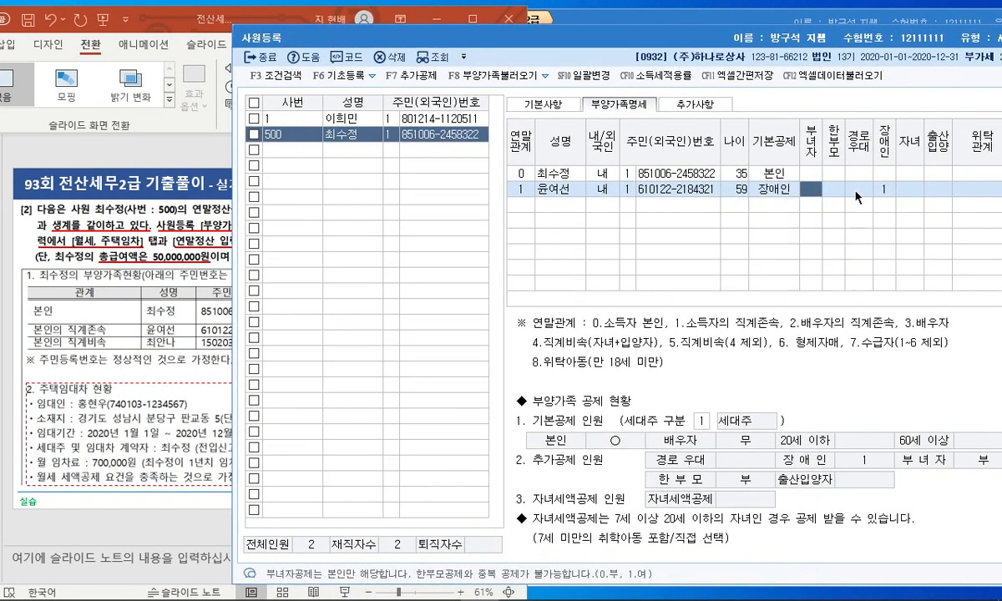
pyautogui.press('Return')
pyautogui.press('Return')
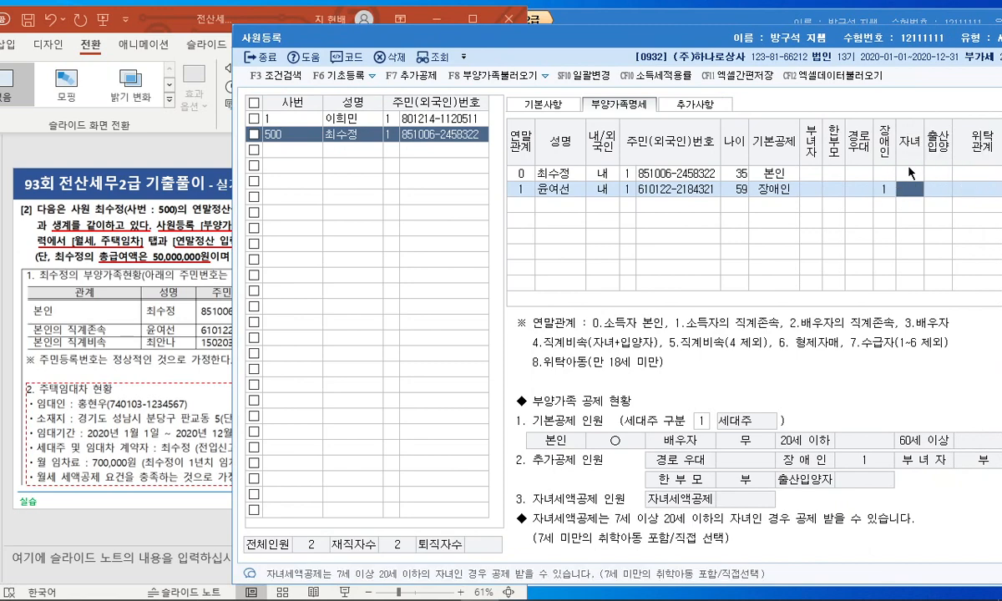
# Step: Add the child as a 직계비속 (code 4) dependant with name and resident number, under 20세이하
pyautogui.click(526, 205)
pyautogui.moveTo(508, 37); pyautogui.dragTo(668, 38)
pyautogui.press('F2')
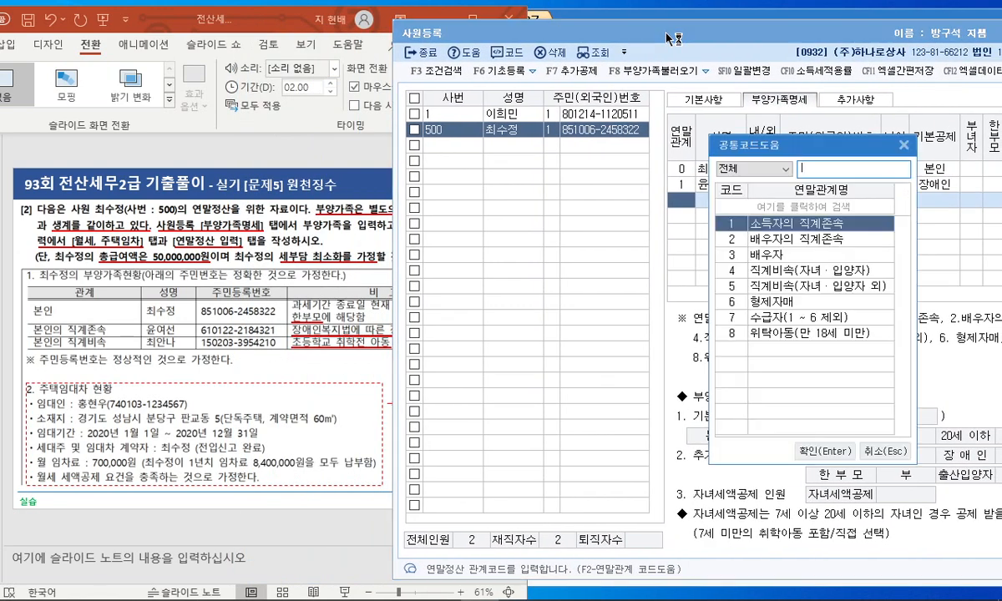
pyautogui.press('Down')
pyautogui.press('Down')
pyautogui.press('Down')
pyautogui.press('Return')
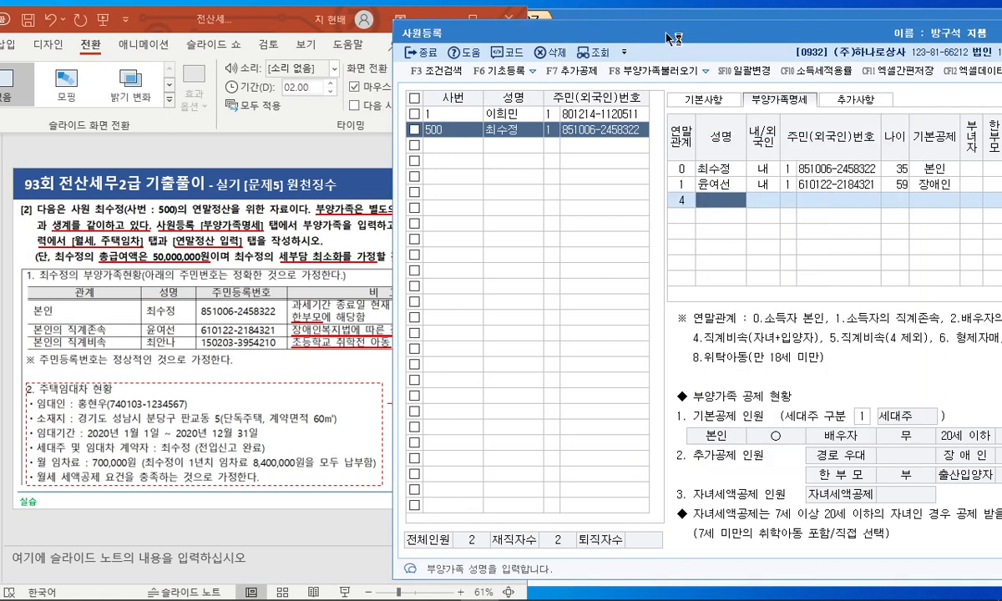
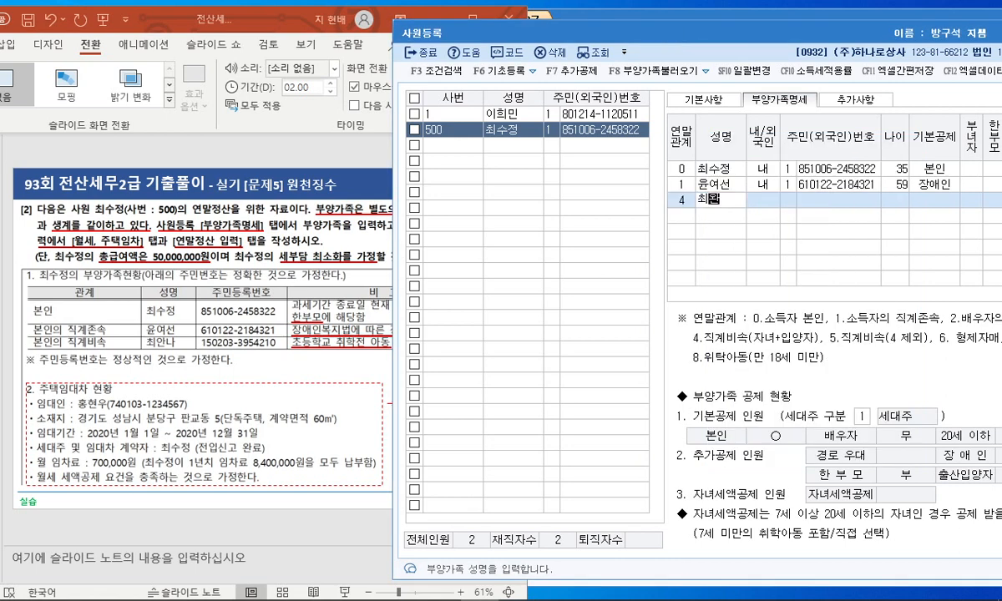
pyautogui.press('Return')
pyautogui.press('Return')
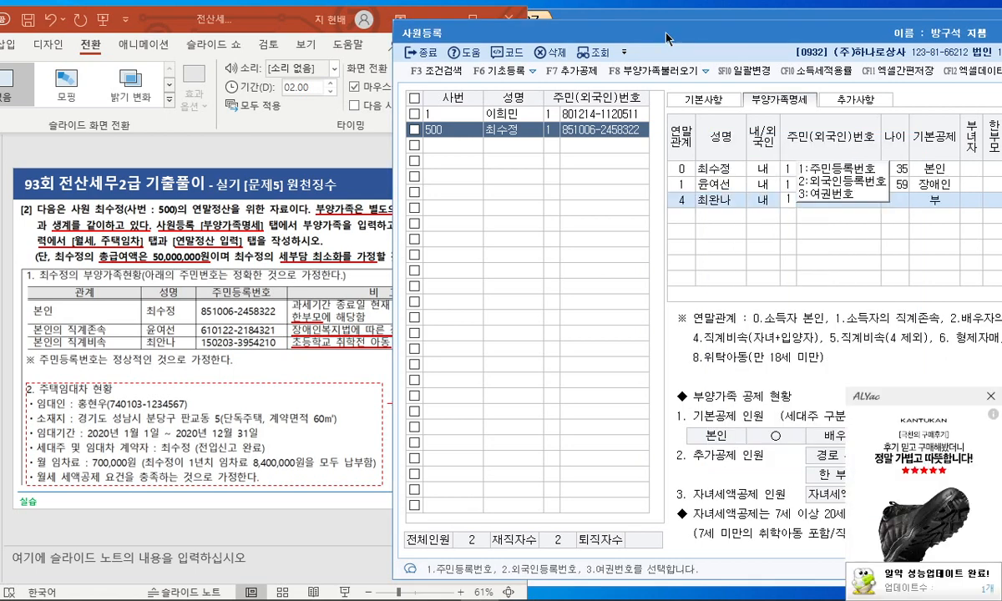
pyautogui.press('Return')
pyautogui.press('Return')
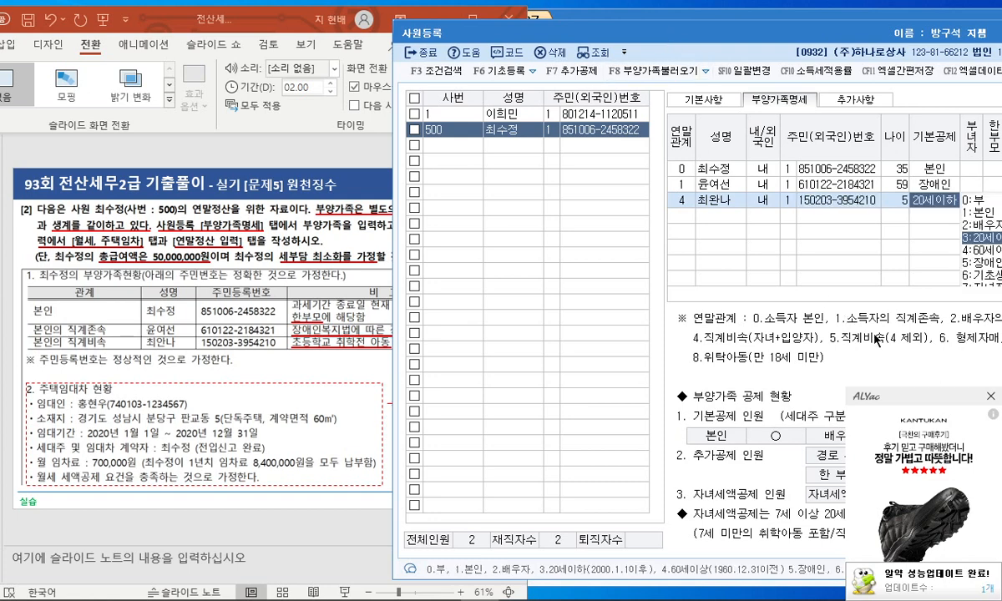
pyautogui.click(989, 397)
pyautogui.moveTo(585, 34); pyautogui.dragTo(379, 38)
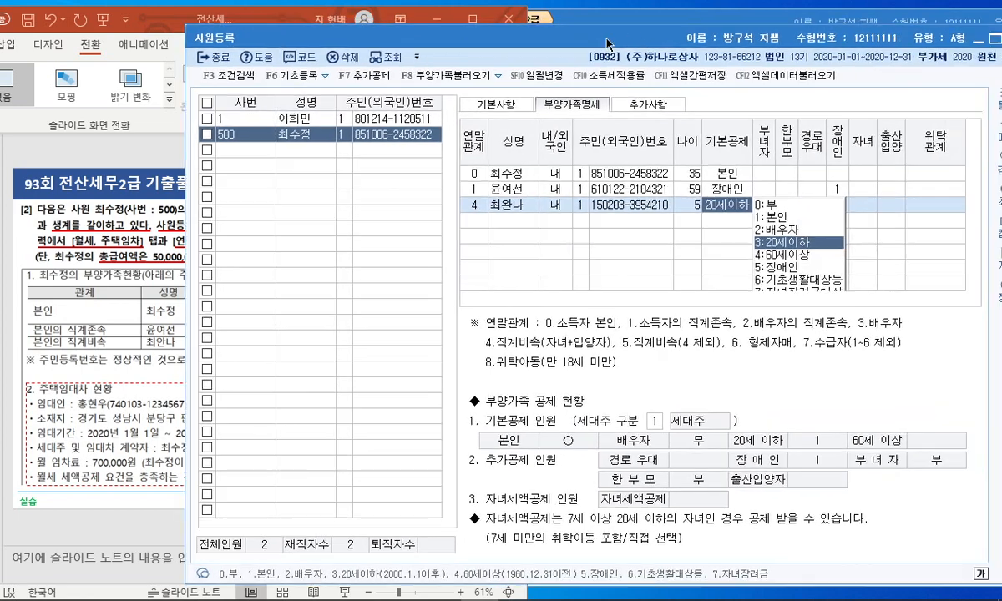
# Step: Set the employee's 한부모 field to 1:여 and close the employee register
pyautogui.click(788, 172)
pyautogui.click(833, 207)
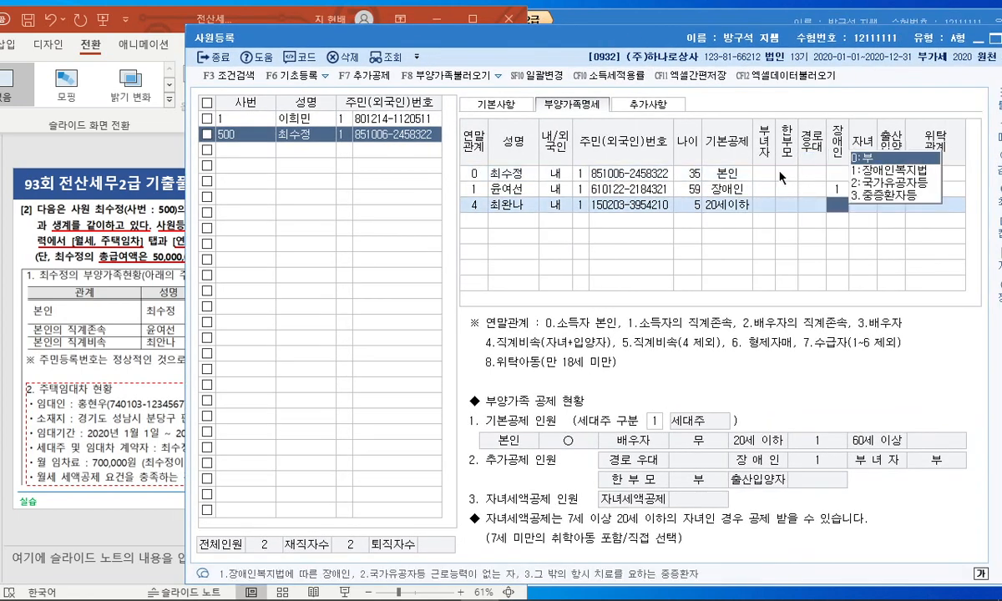
pyautogui.click(782, 173)
pyautogui.click(807, 173)
pyautogui.moveTo(529, 41); pyautogui.dragTo(742, 33)
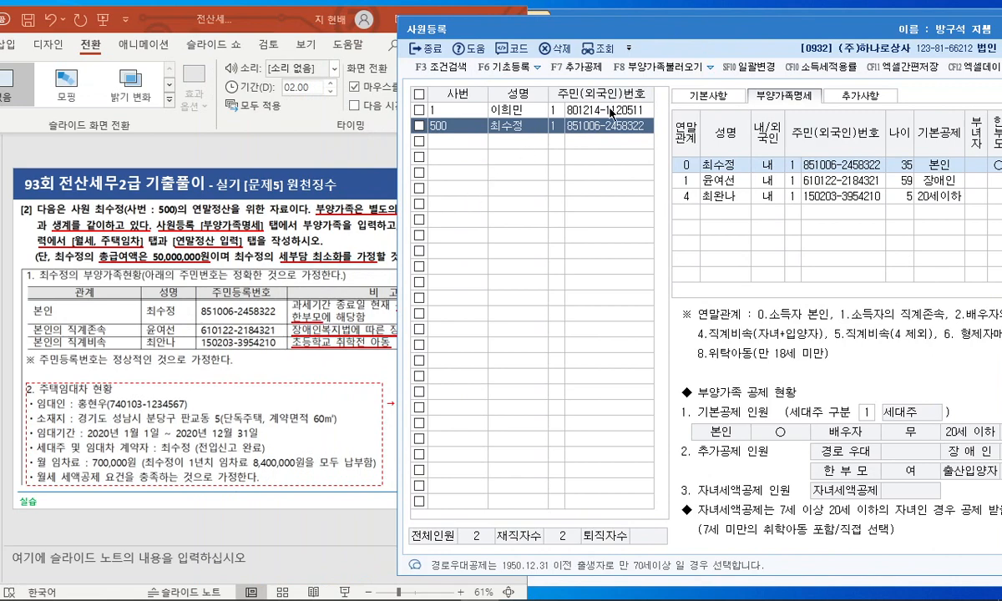
pyautogui.moveTo(676, 28); pyautogui.dragTo(360, 52)
pyautogui.click(907, 55)
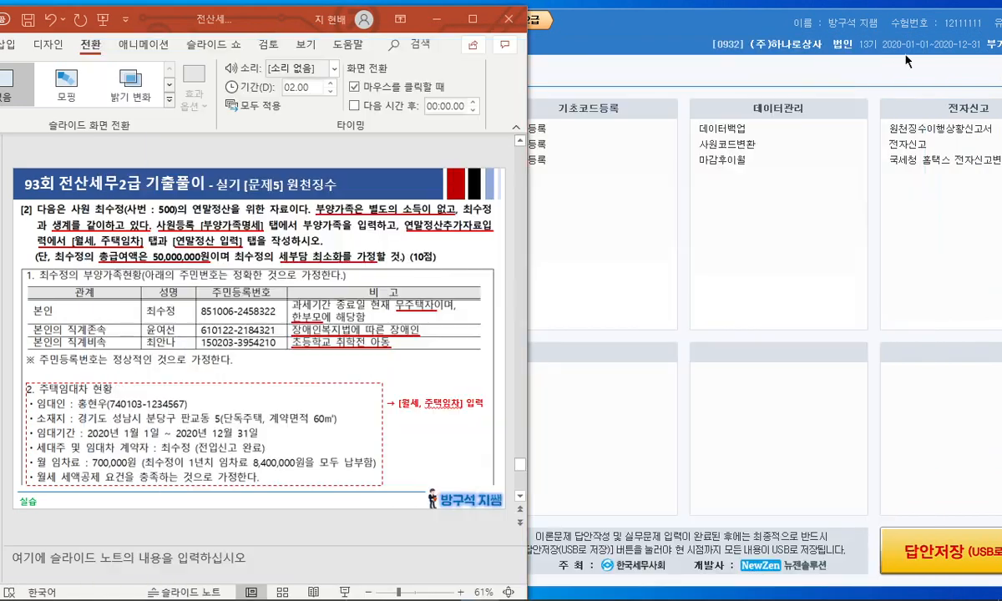
# Step: Open 연말정산추가자료입력, load the employee, and go to the 월세·주택임차 page
pyautogui.click(690, 24)
pyautogui.click(385, 194)
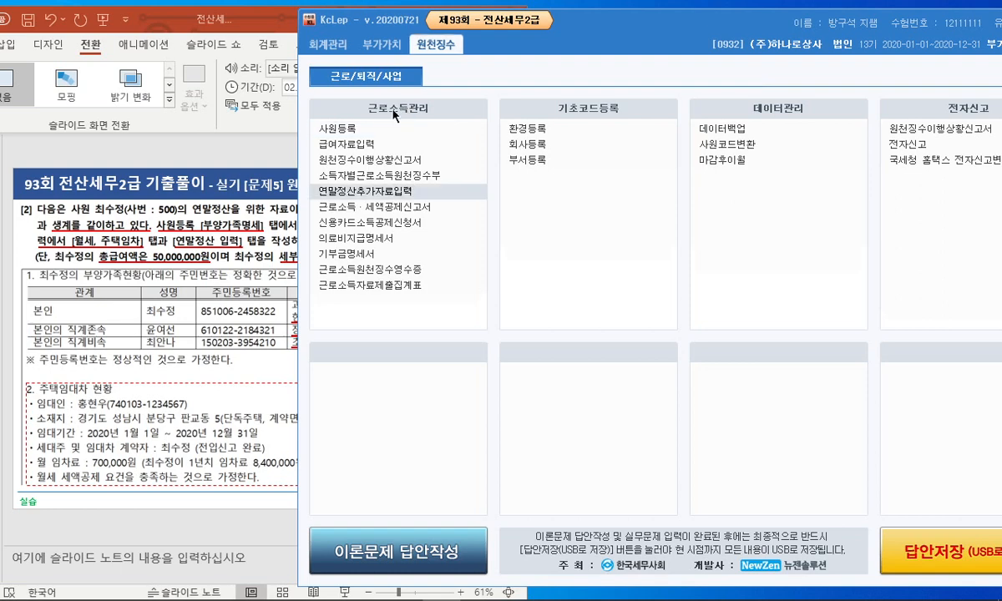
pyautogui.click(377, 191)
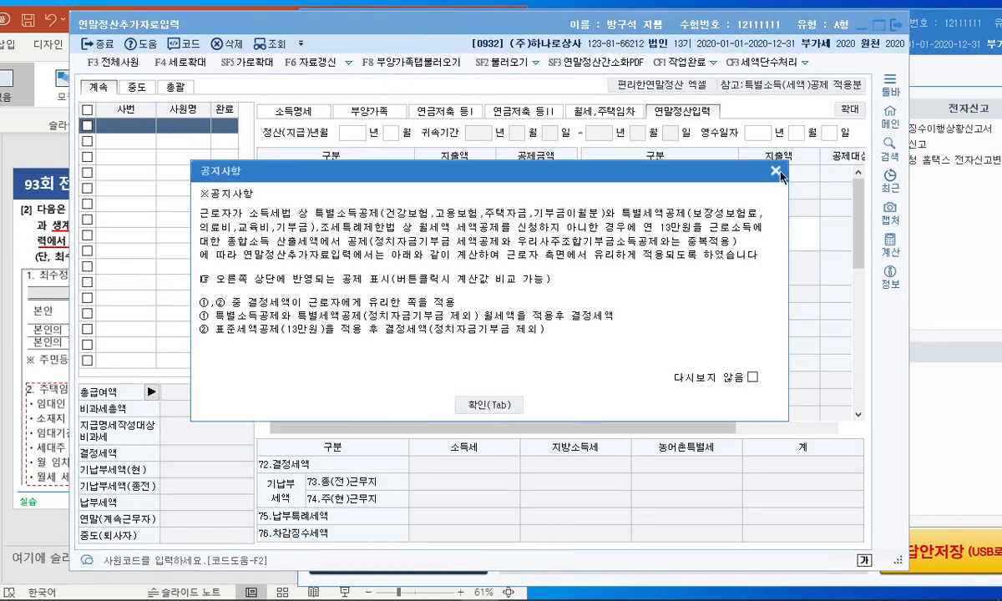
pyautogui.press('Tab')
pyautogui.click(585, 111)
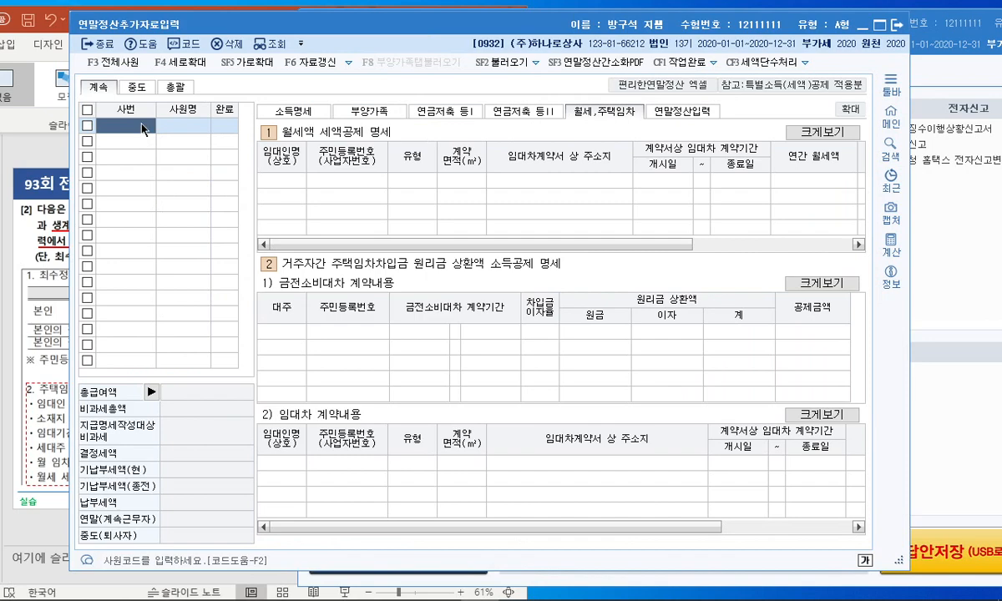
pyautogui.doubleClick(135, 125)
pyautogui.click(425, 213)
pyautogui.press('Return')
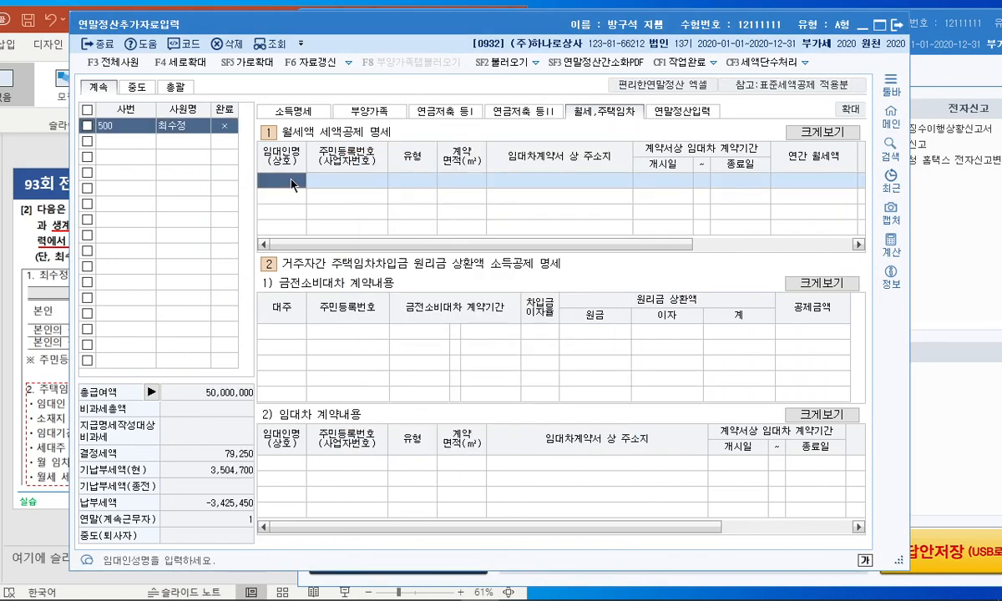
pyautogui.moveTo(395, 35); pyautogui.dragTo(619, 36)
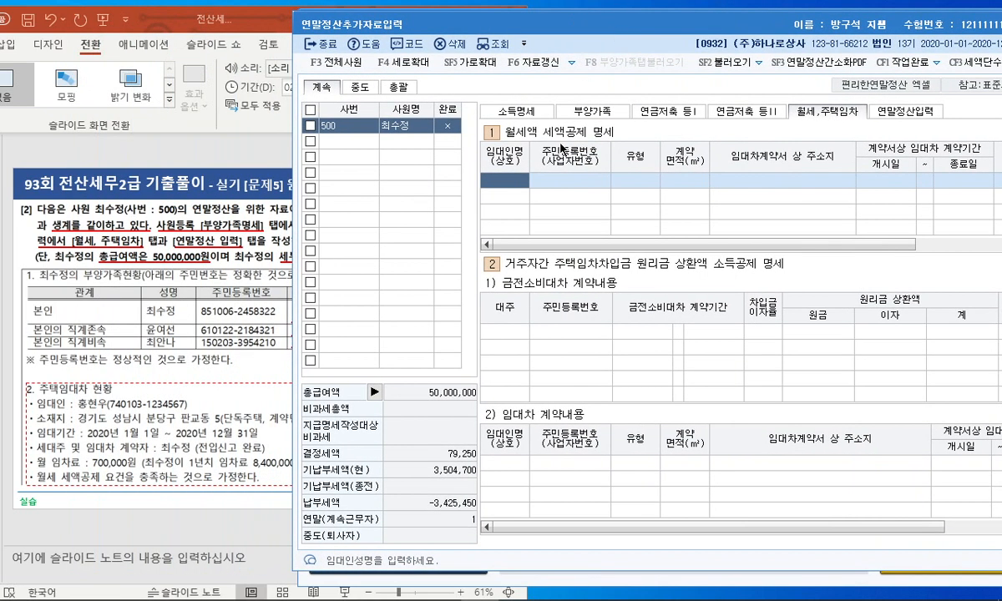
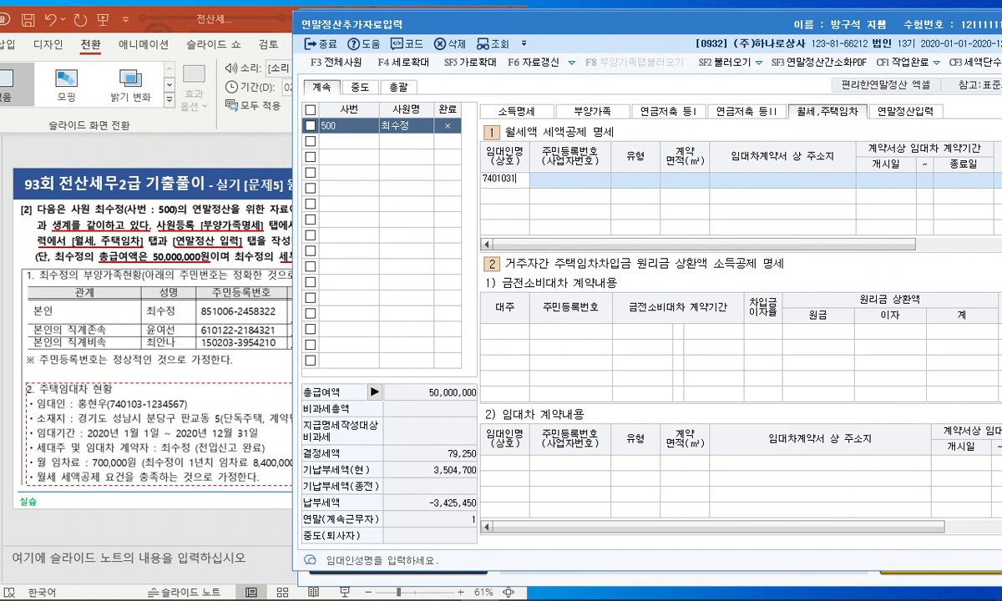
# Step: Enter the landlord's name and ID number, and set housing type 1 (단독주택)
pyautogui.press('Escape')
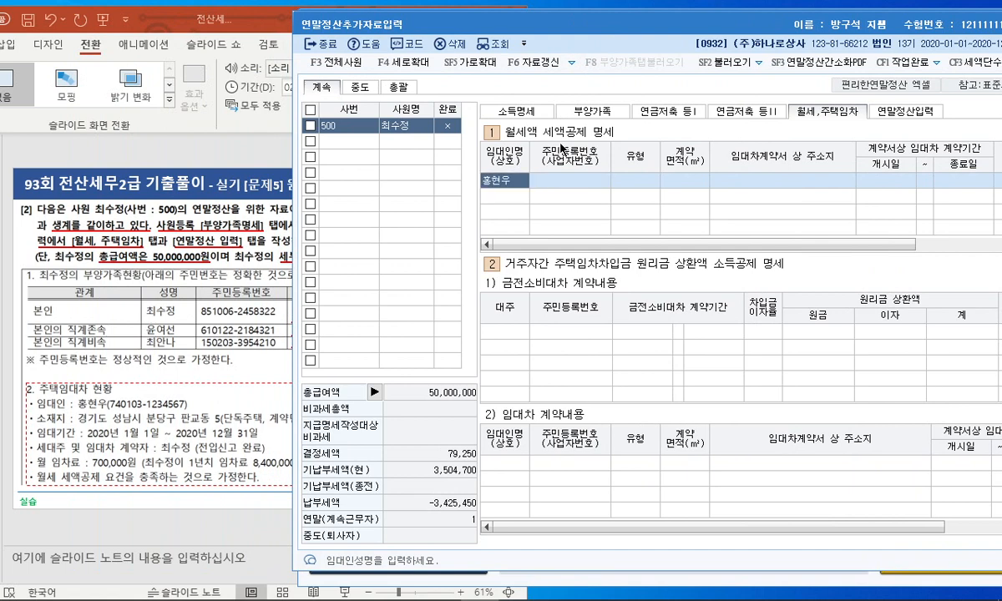
pyautogui.press('Return')
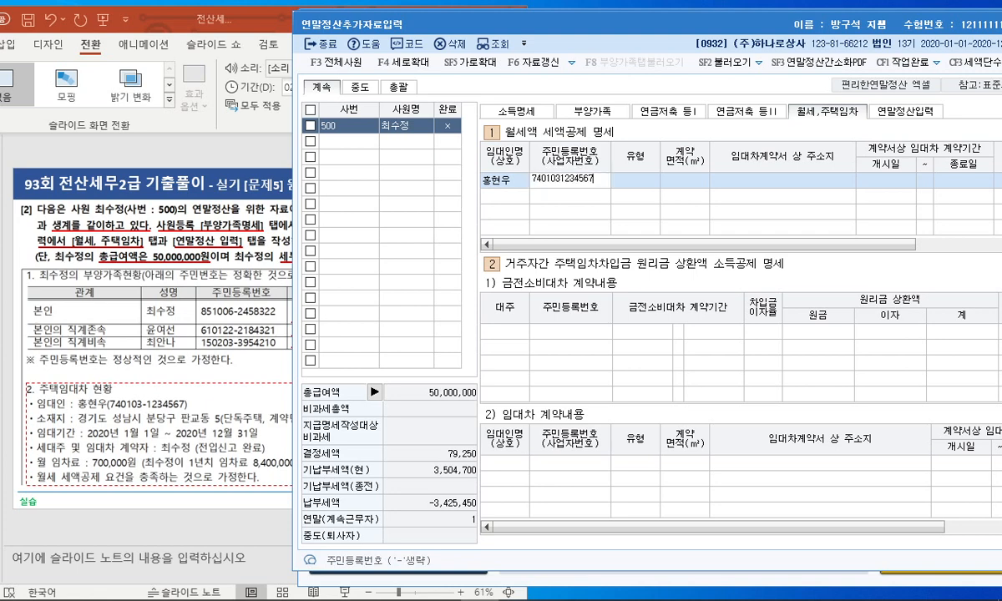
pyautogui.press('Return')
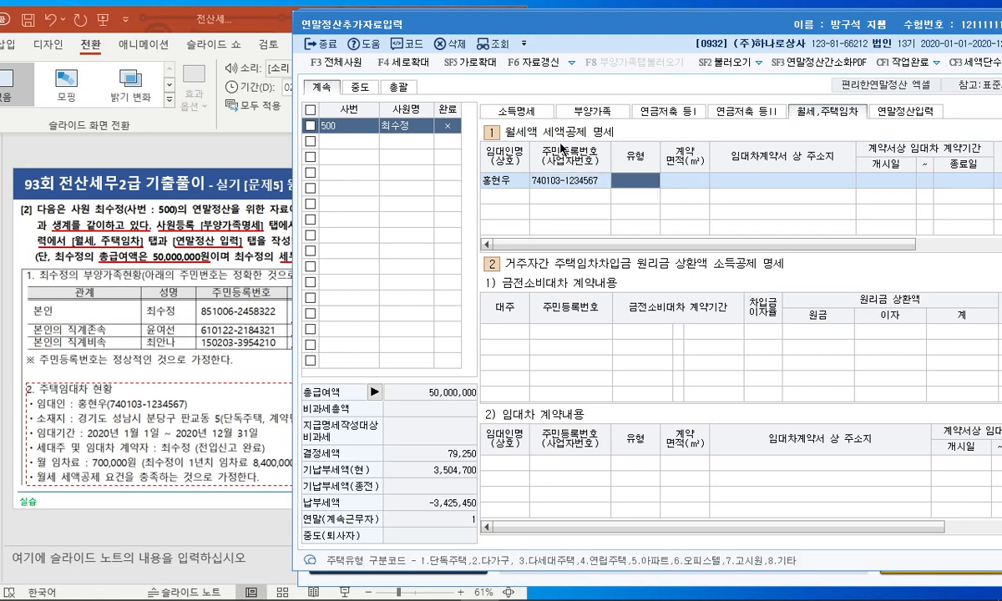
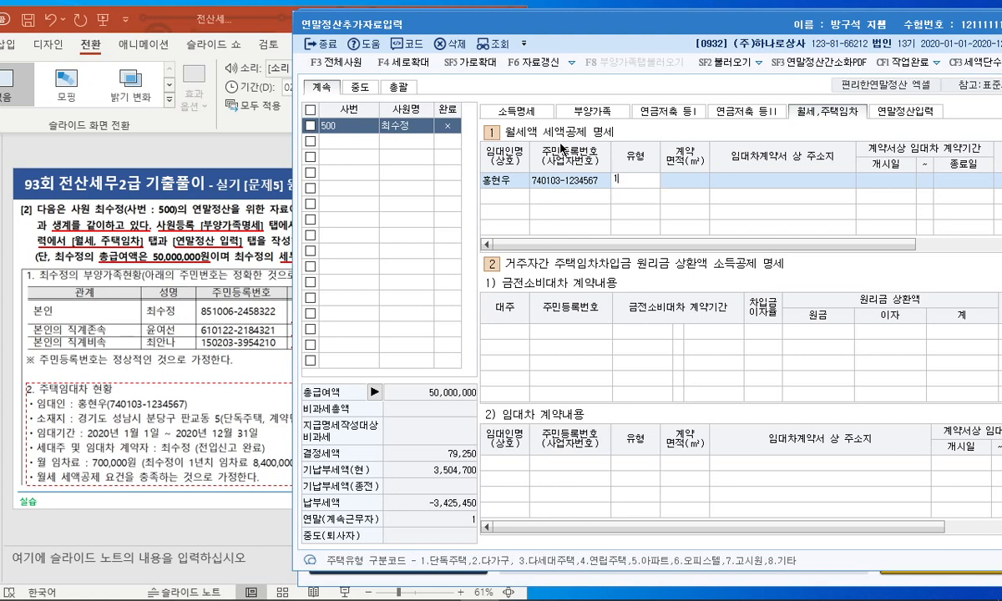
pyautogui.press('Return')
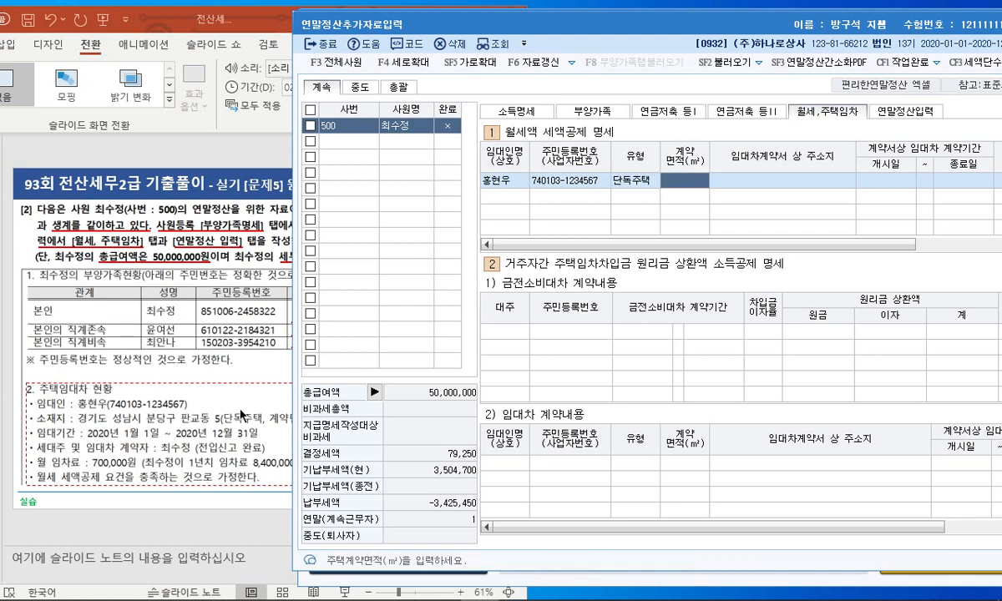
# Step: Enter the 60㎡ contract area and the rental property's address
pyautogui.click(241, 415)
pyautogui.click(632, 179)
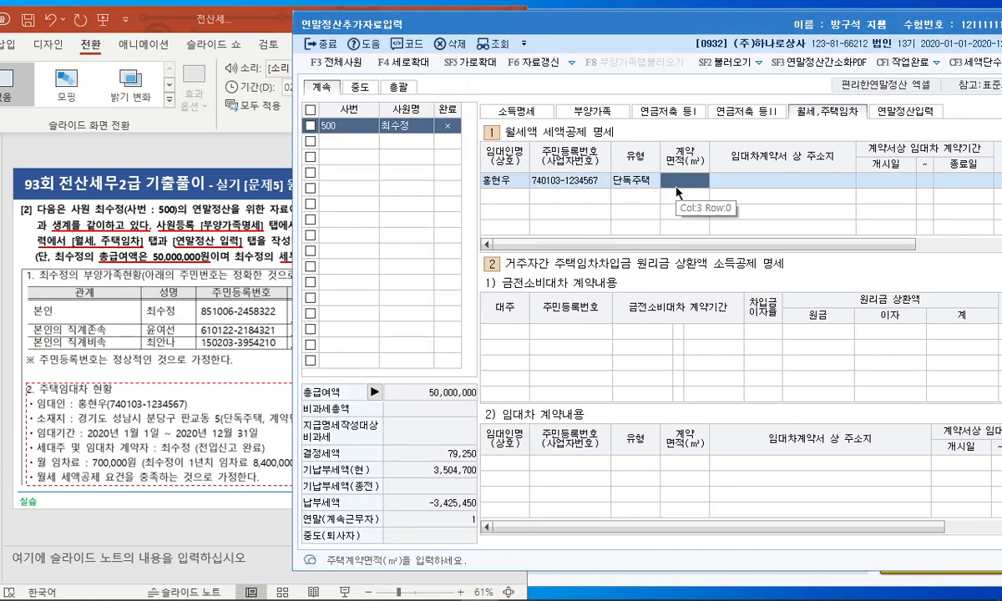
pyautogui.write('60')
pyautogui.press('Return')
pyautogui.press('Return')
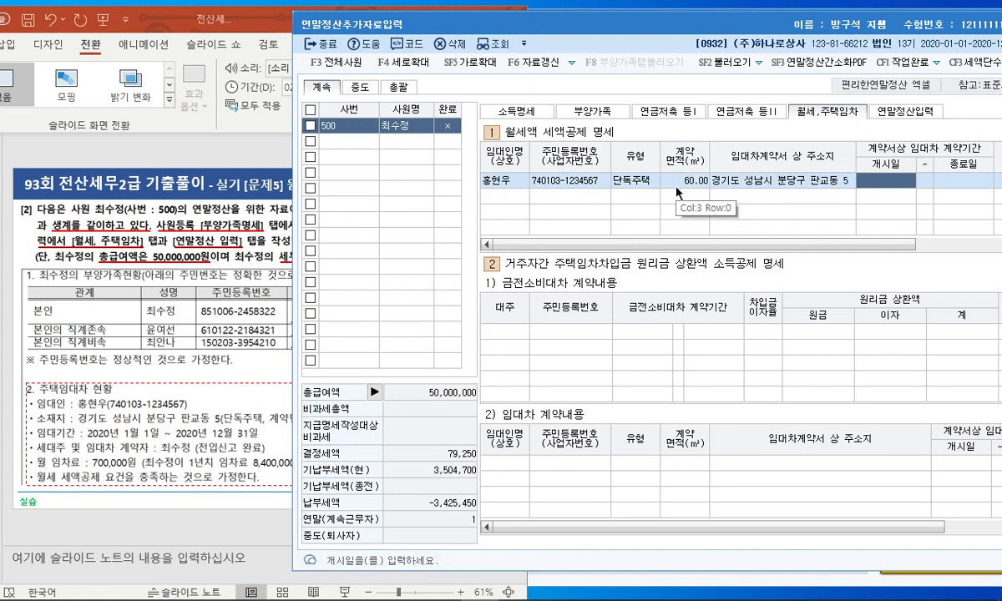
# Step: Enter contract period 2020-01-01 to 2020-12-31 and 8,400,000 annual rent, then open 연말정산입력
pyautogui.write('20200101')
pyautogui.press('Return')
pyautogui.write('2020-12-')
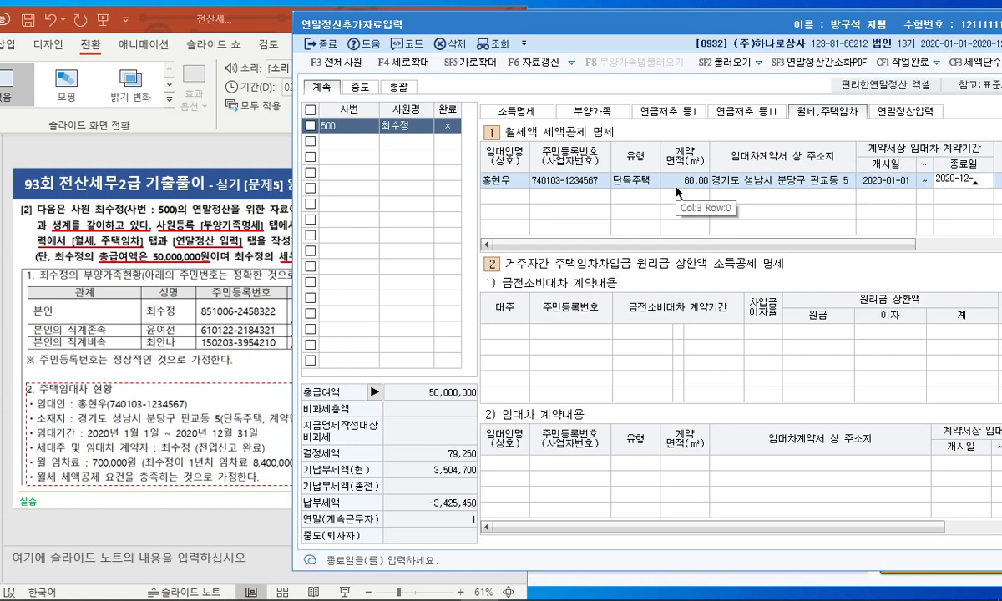
pyautogui.write('31')
pyautogui.press('Return')
pyautogui.write('8400000')
pyautogui.press('Return')
pyautogui.moveTo(771, 30); pyautogui.dragTo(577, 48)
pyautogui.moveTo(710, 257); pyautogui.dragTo(672, 257)
pyautogui.click(707, 122)
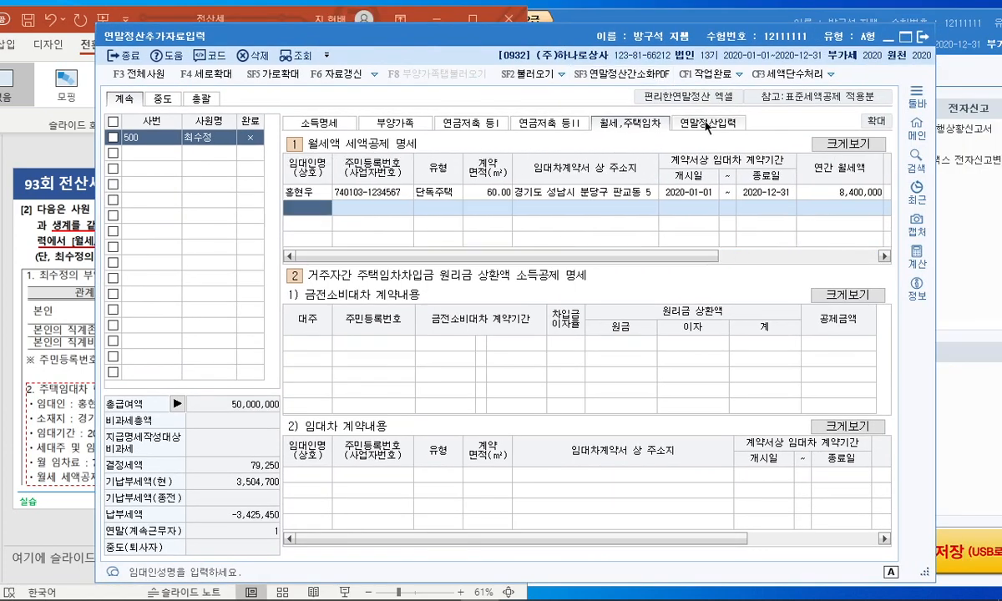
# Step: Rearrange the tax and presentation windows and advance to the next page of source data
pyautogui.moveTo(555, 48); pyautogui.dragTo(987, 45)
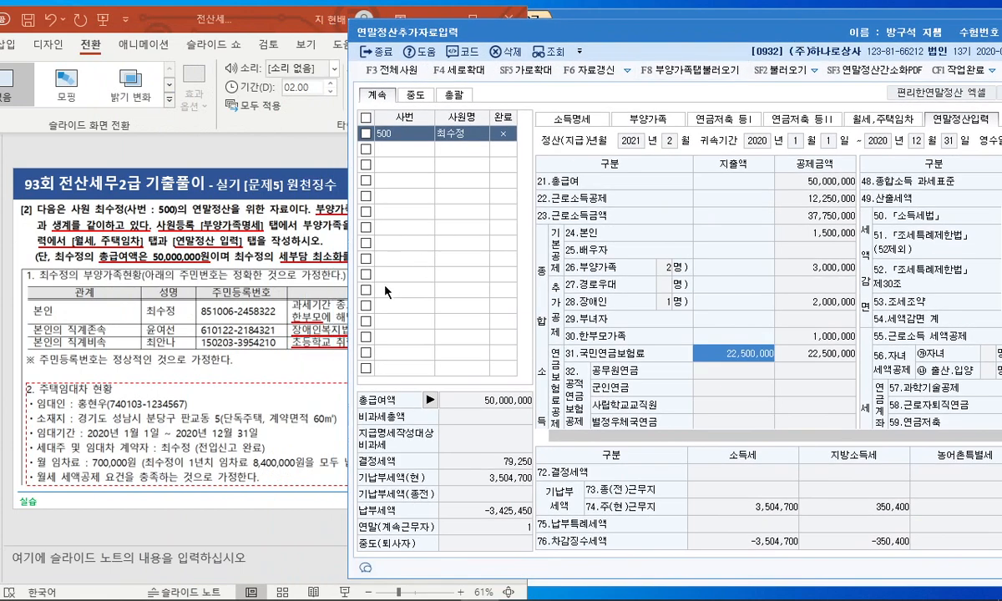
pyautogui.click(311, 344)
pyautogui.scroll(-1, 336, 334)
pyautogui.moveTo(205, 23); pyautogui.dragTo(182, 18)
pyautogui.click(618, 44)
pyautogui.scroll(-6, 754, 302)
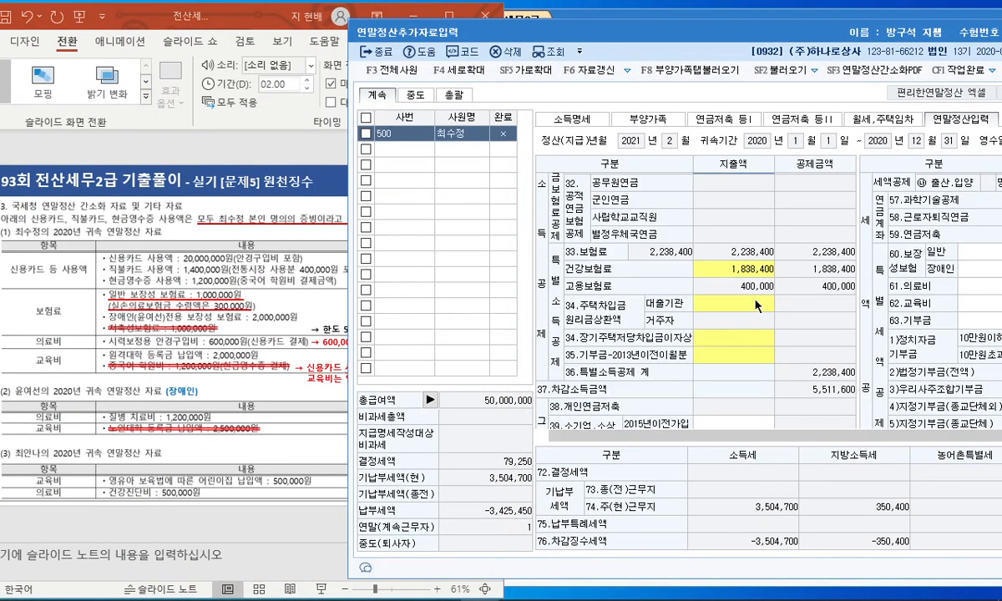
# Step: Enter 20,000,000 credit, 1,000,000 debit, 1,200,000 cash-receipt and 400,000 traditional-market spending on line 42
pyautogui.doubleClick(736, 318)
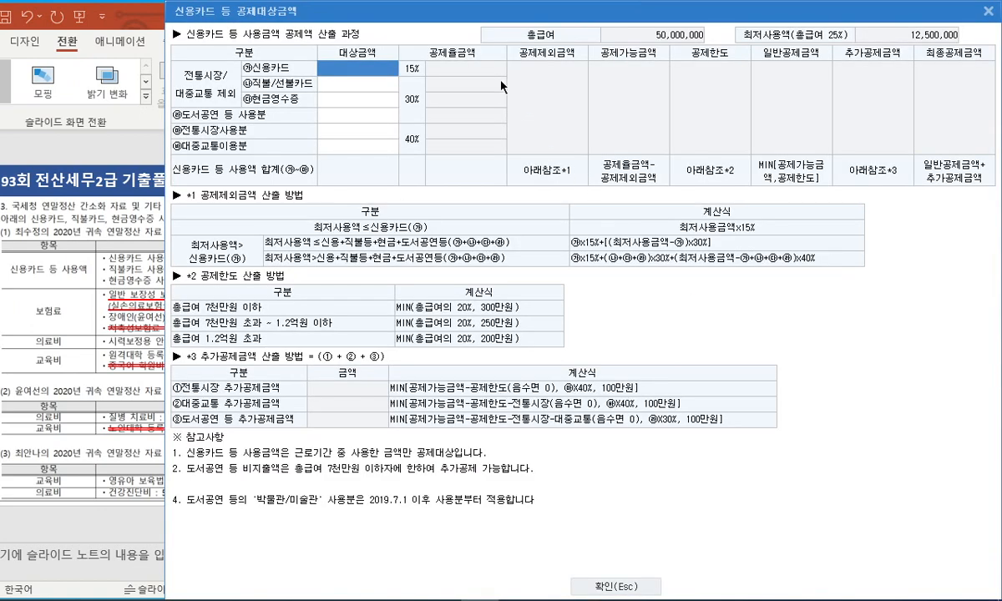
pyautogui.moveTo(486, 27); pyautogui.dragTo(648, 28)
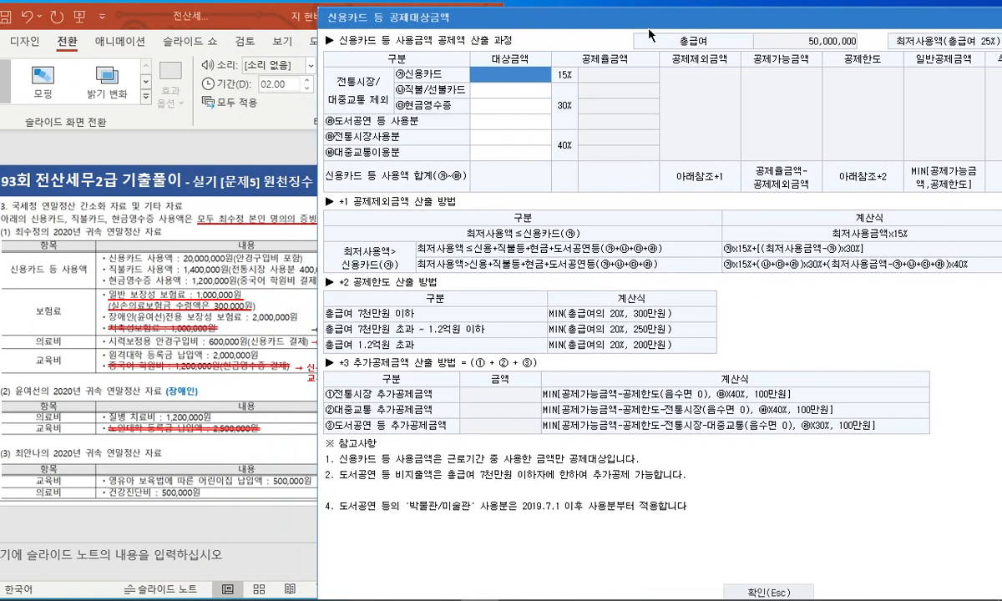
pyautogui.write('20000000')
pyautogui.press('Return')
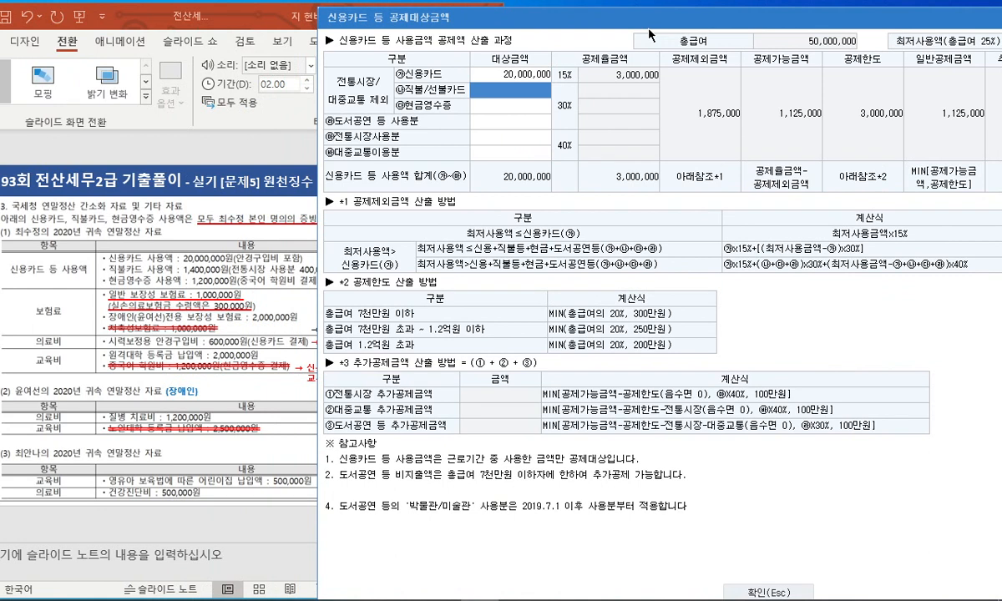
pyautogui.write('1,000,000')
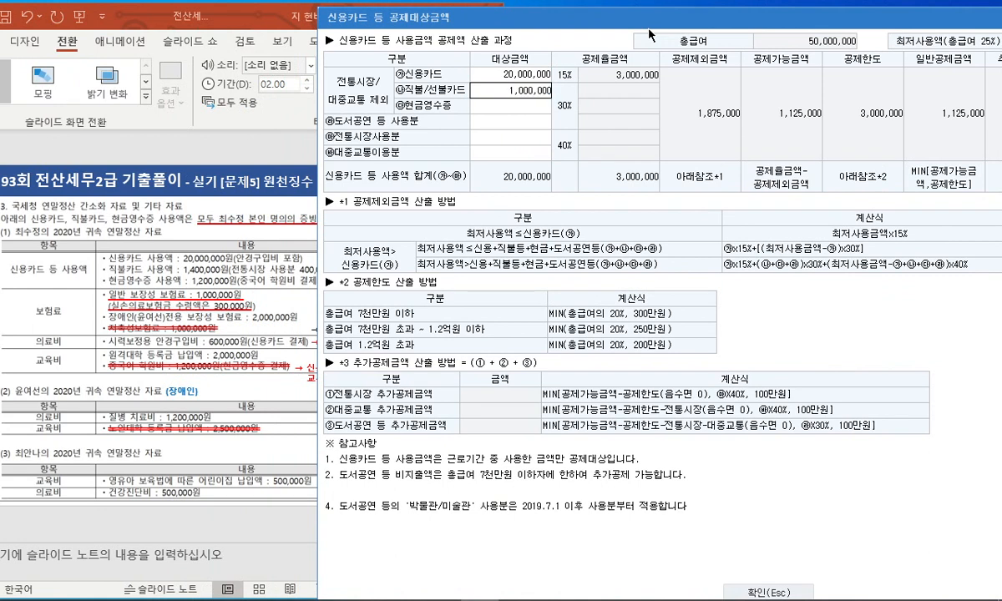
pyautogui.press('Return')
pyautogui.write('1200000')
pyautogui.press('Return')
pyautogui.press('Return')
pyautogui.write('400000')
pyautogui.press('Return')
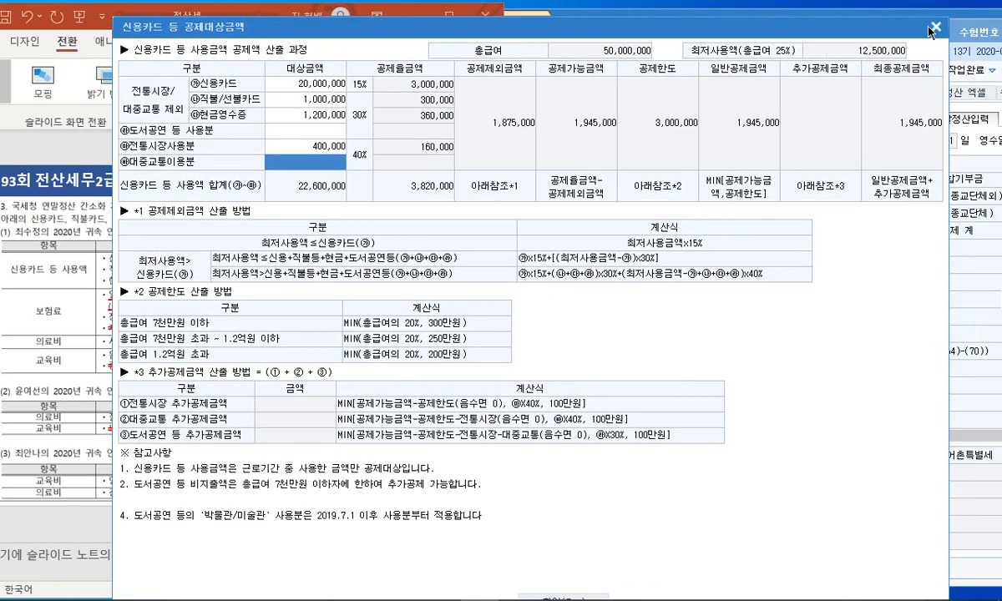
pyautogui.click(932, 29)
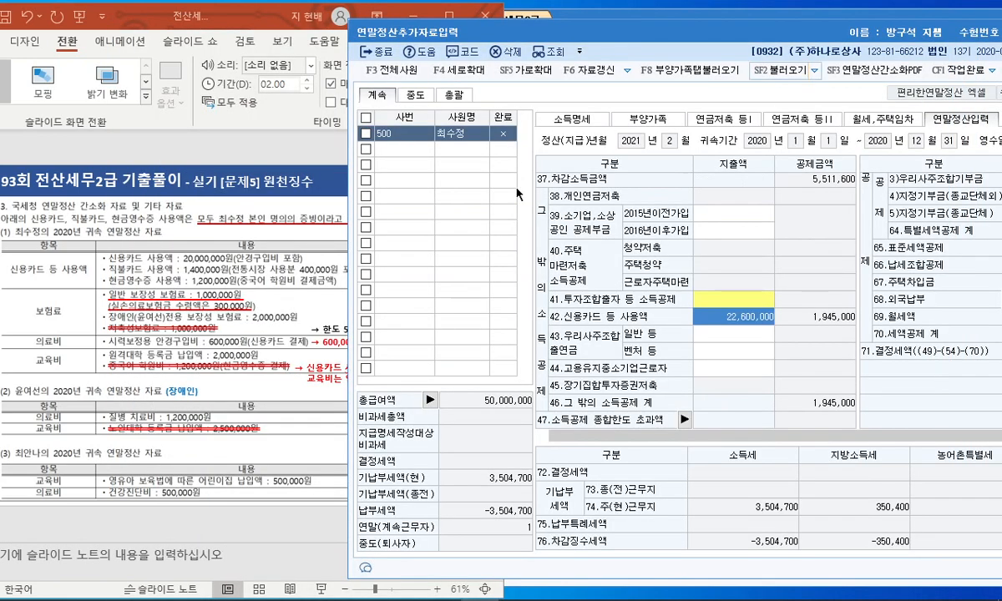
# Step: Enter 1,000,000 general and 2,000,000 disabled insurance premiums on line 60.보장성보험
pyautogui.moveTo(804, 34); pyautogui.dragTo(634, 33)
pyautogui.scroll(5, 864, 376)
pyautogui.click(743, 329)
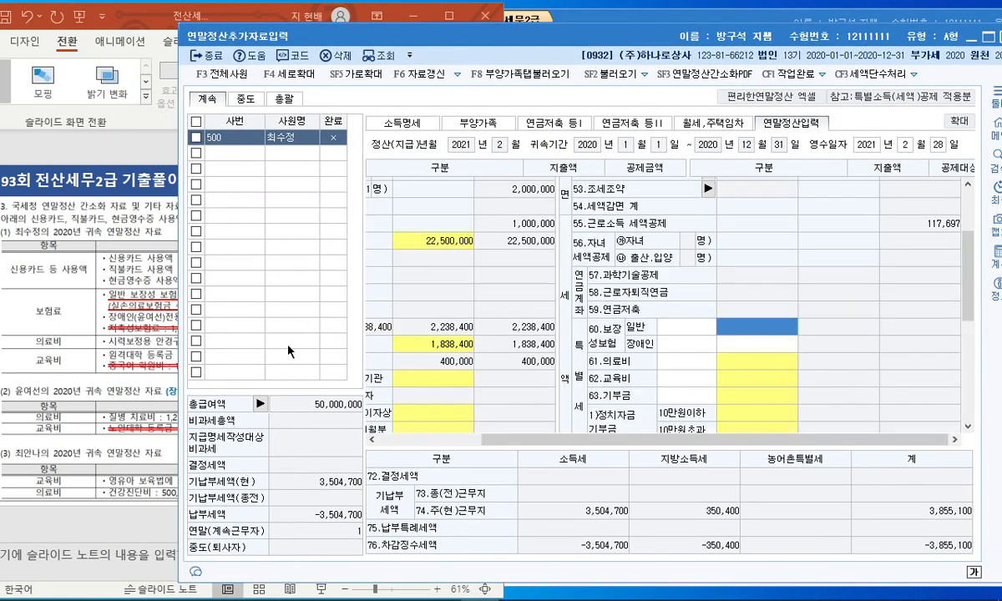
pyautogui.click(161, 331)
pyautogui.click(736, 324)
pyautogui.moveTo(594, 39); pyautogui.dragTo(694, 42)
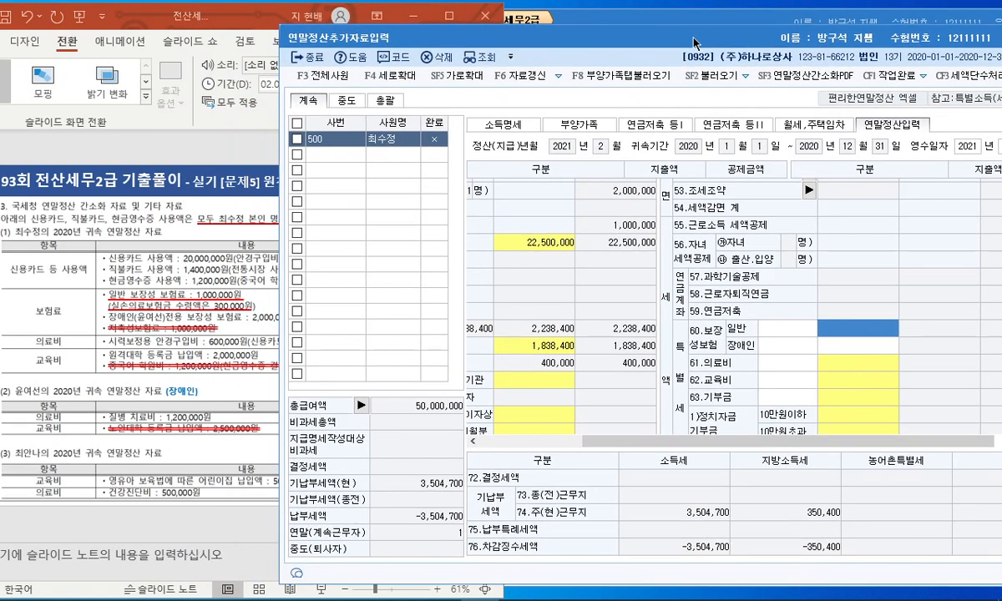
pyautogui.write('1000000')
pyautogui.press('Return')
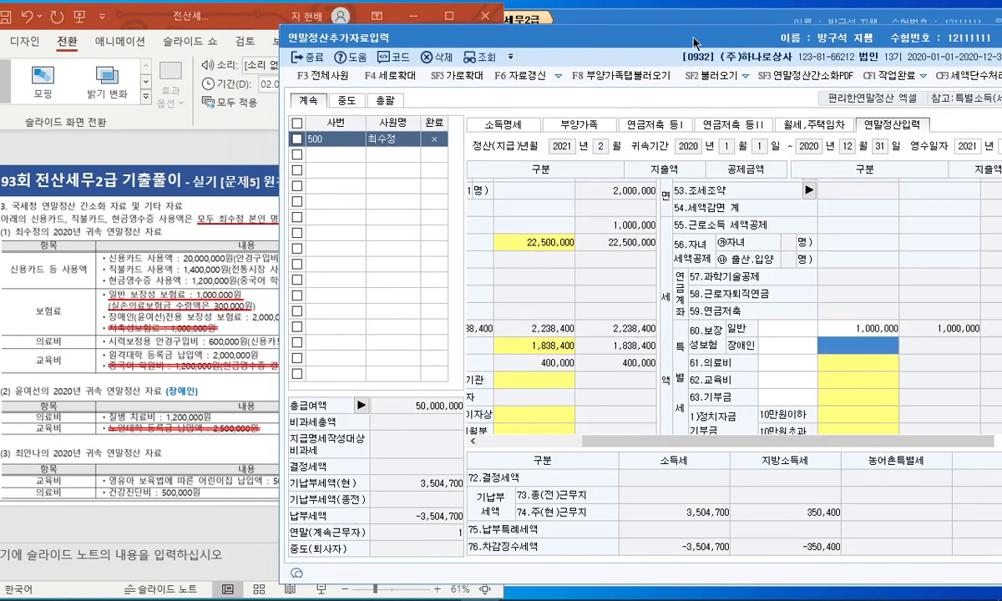
pyautogui.write('2000000')
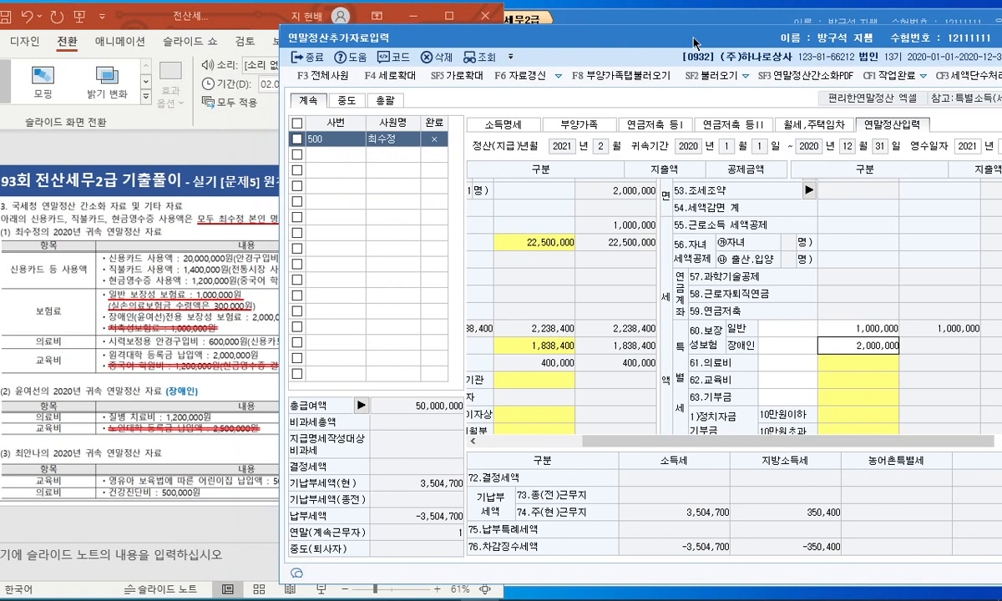
pyautogui.press('Return')
# Step: Record medical expenses of 300,000 self, 1,200,000 disabled and 500,000 other dependants on line 61
pyautogui.click(838, 367)
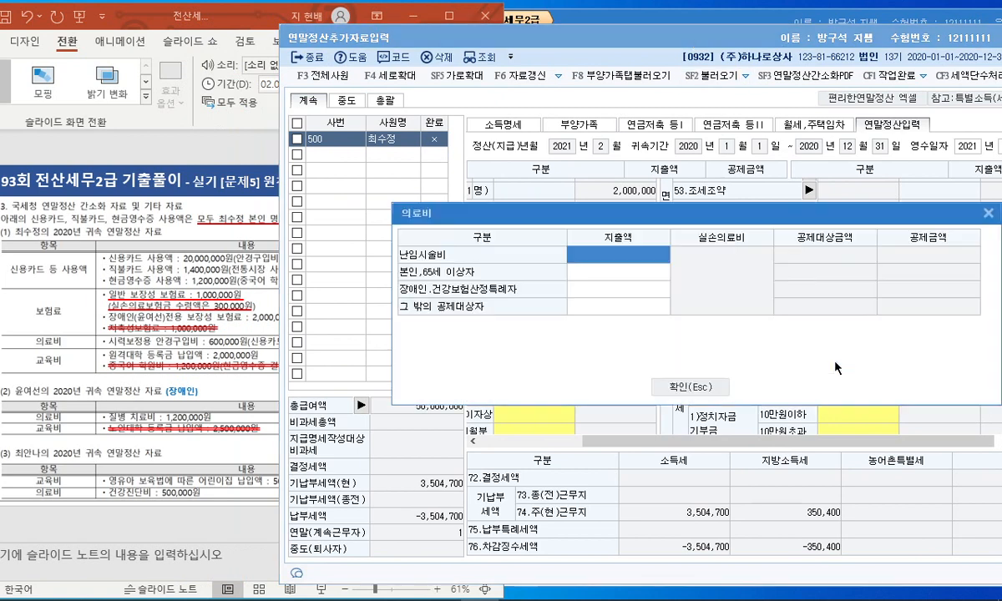
pyautogui.click(584, 271)
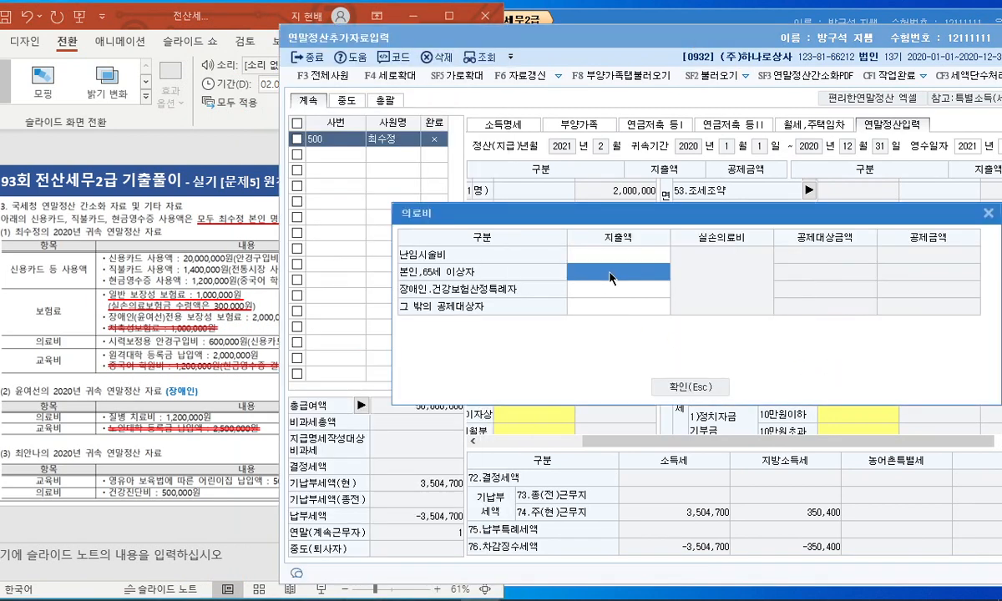
pyautogui.write('5')
pyautogui.press('Return')
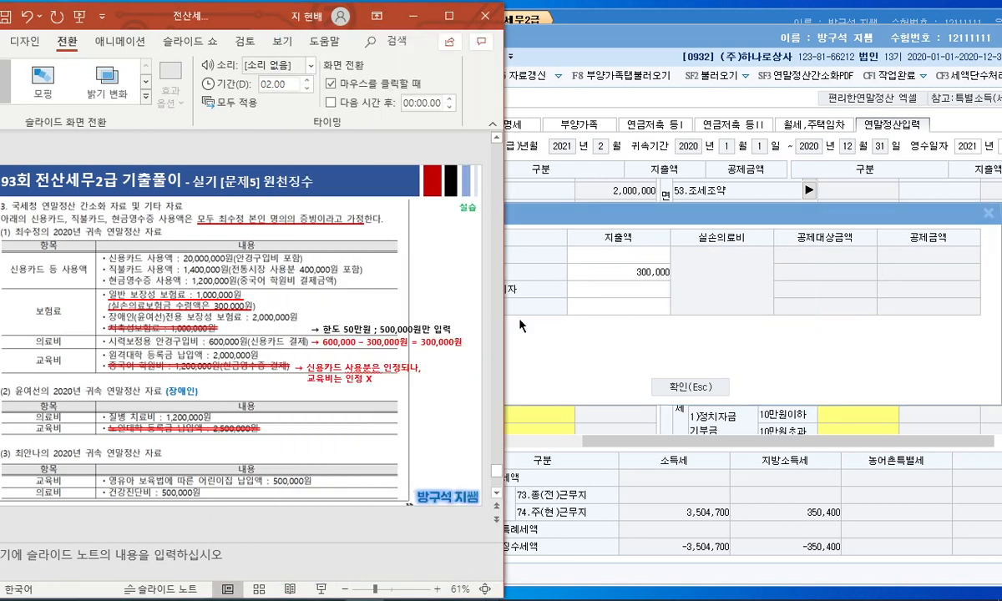
pyautogui.click(588, 308)
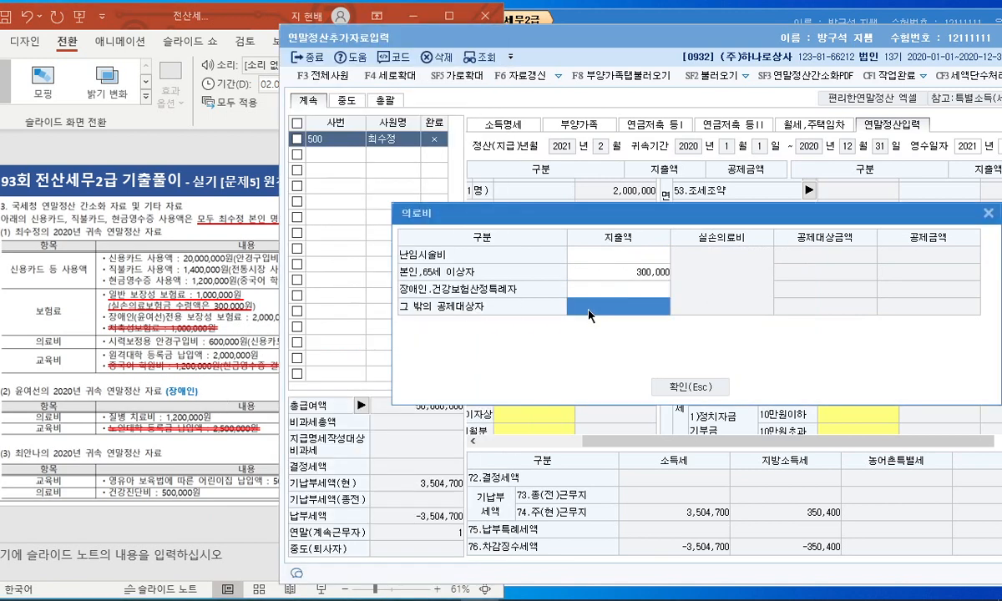
pyautogui.click(600, 291)
pyautogui.write('1200000')
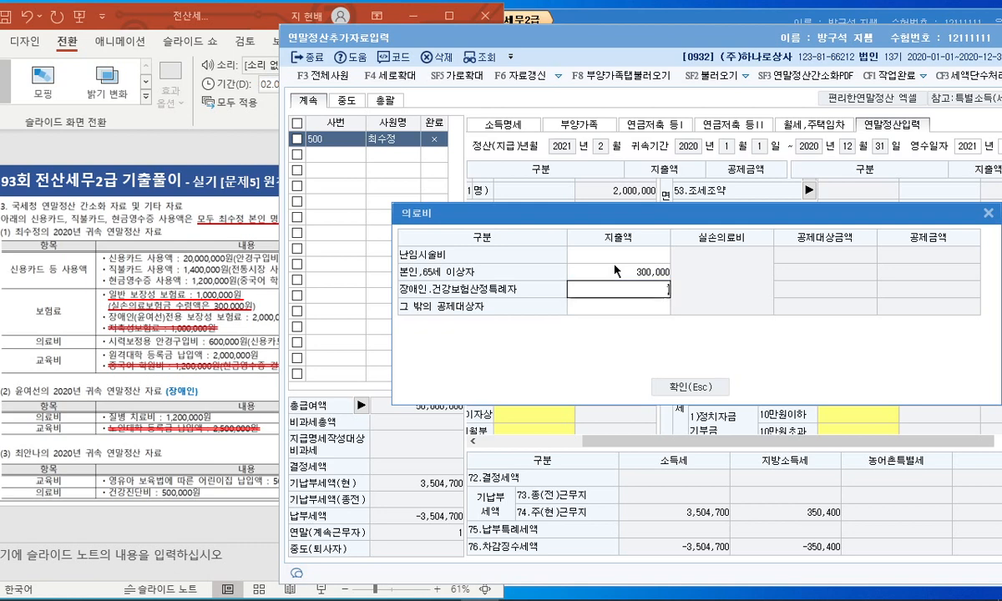
pyautogui.press('Return')
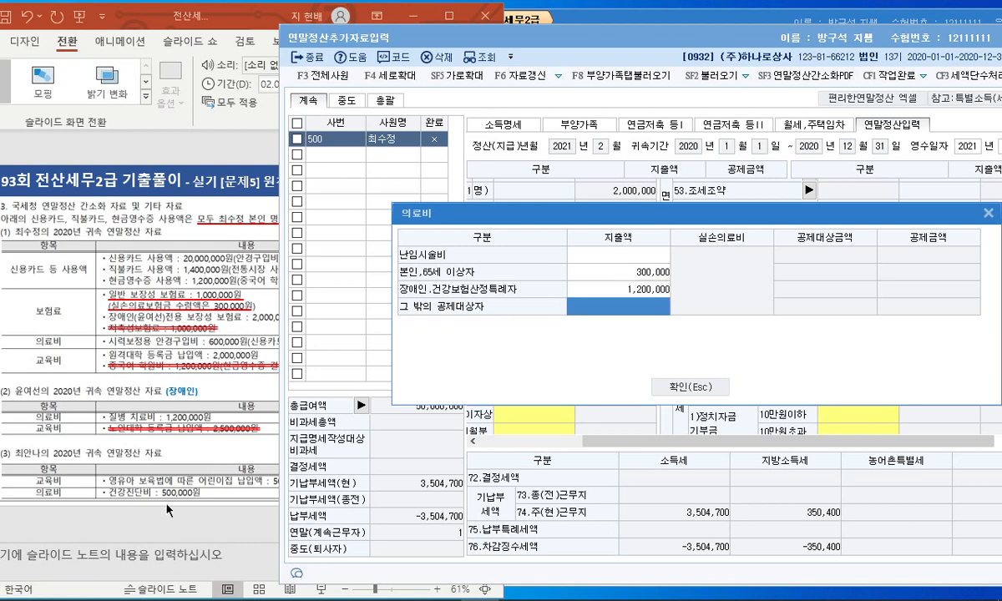
pyautogui.write('5000000')
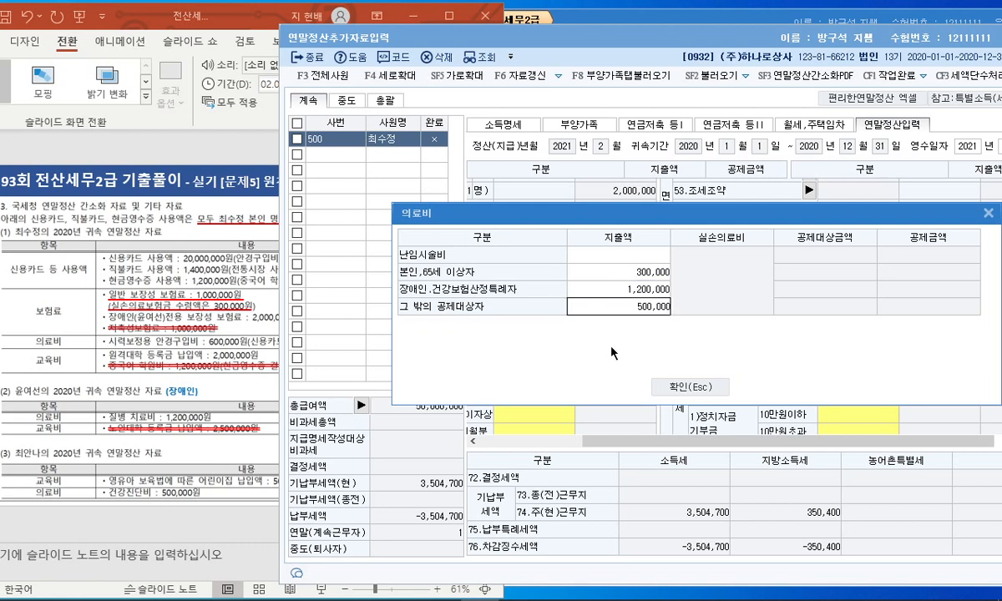
pyautogui.press('Return')
pyautogui.click(691, 388)
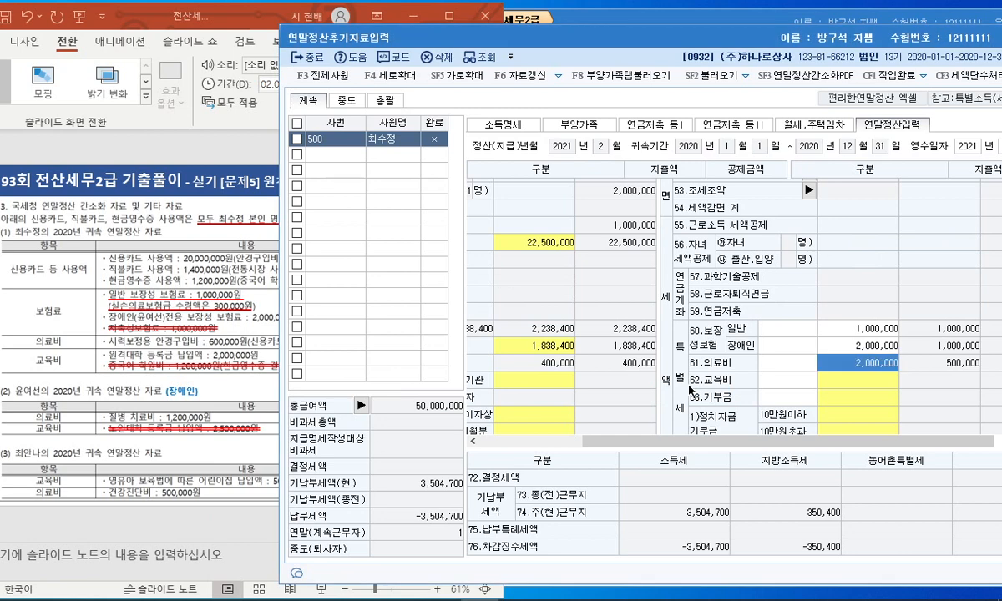
pyautogui.click(831, 383)
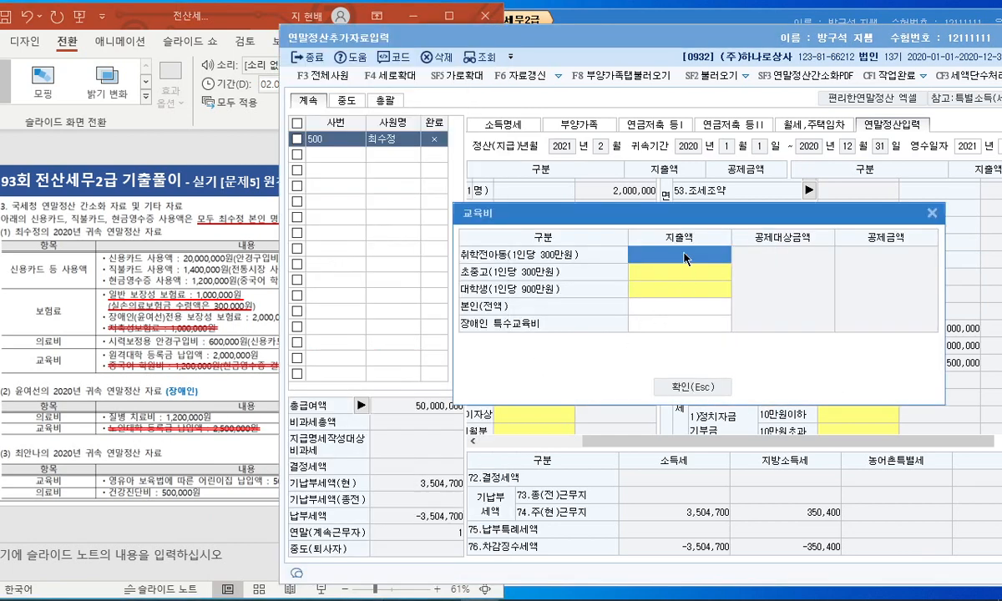
# Step: Enter 500,000 as the preschool child's education expense on line 62
pyautogui.click(682, 257)
pyautogui.write('500,000')
pyautogui.press('Return')
pyautogui.click(698, 421)
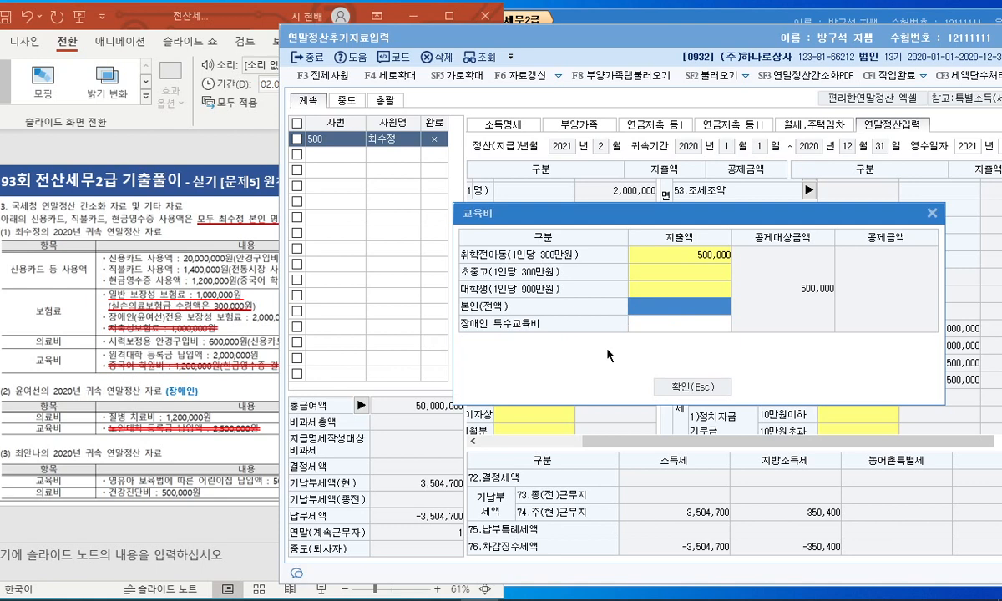
# Step: Enter 2,000,000 for the employee's own education, then bring the annotated slide forward
pyautogui.write('2000000')
pyautogui.press('Return')
pyautogui.press('Return')
pyautogui.press('Return')
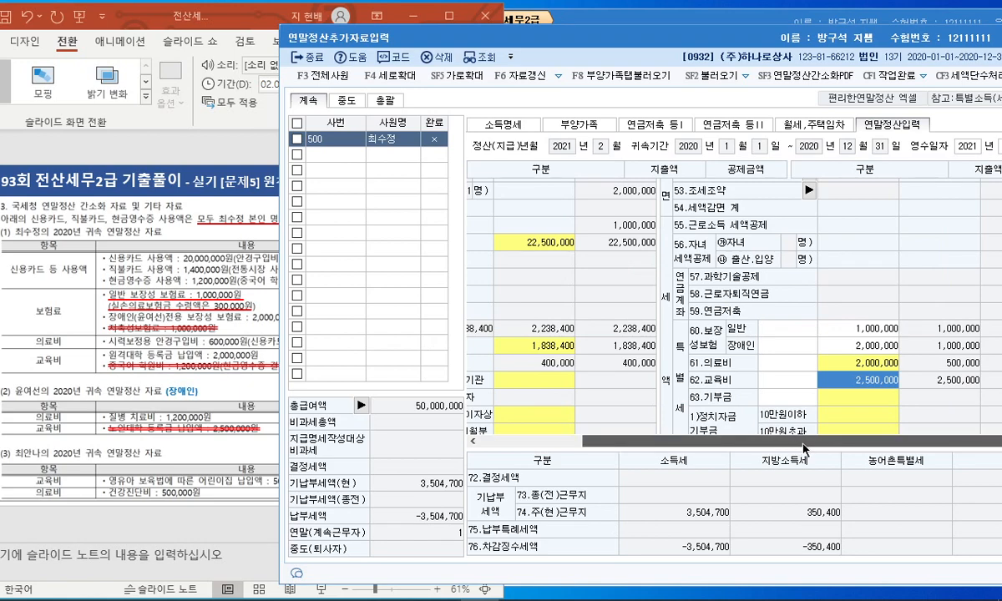
pyautogui.scroll(-3, 662, 401)
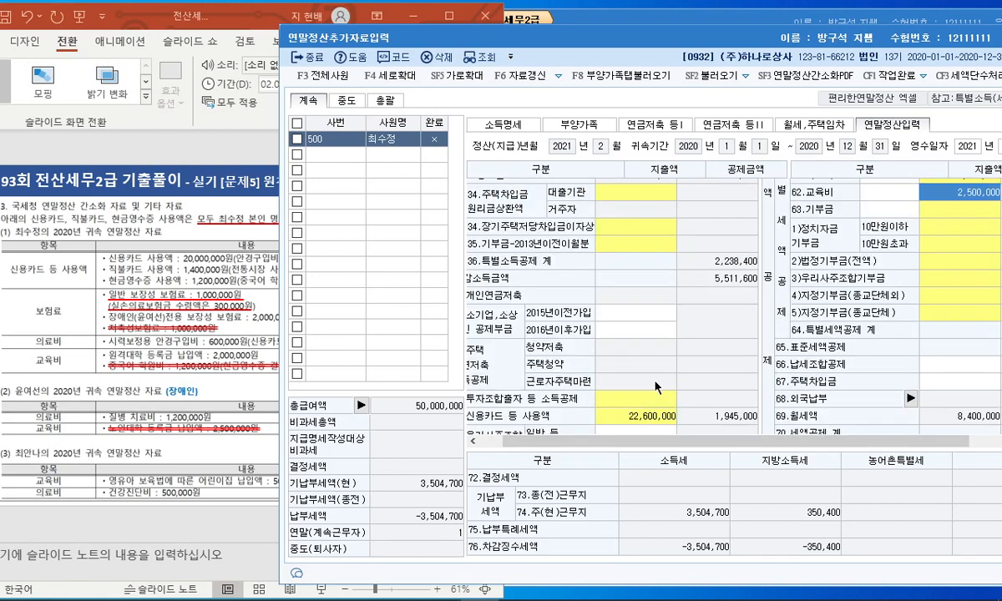
pyautogui.scroll(3, 858, 333)
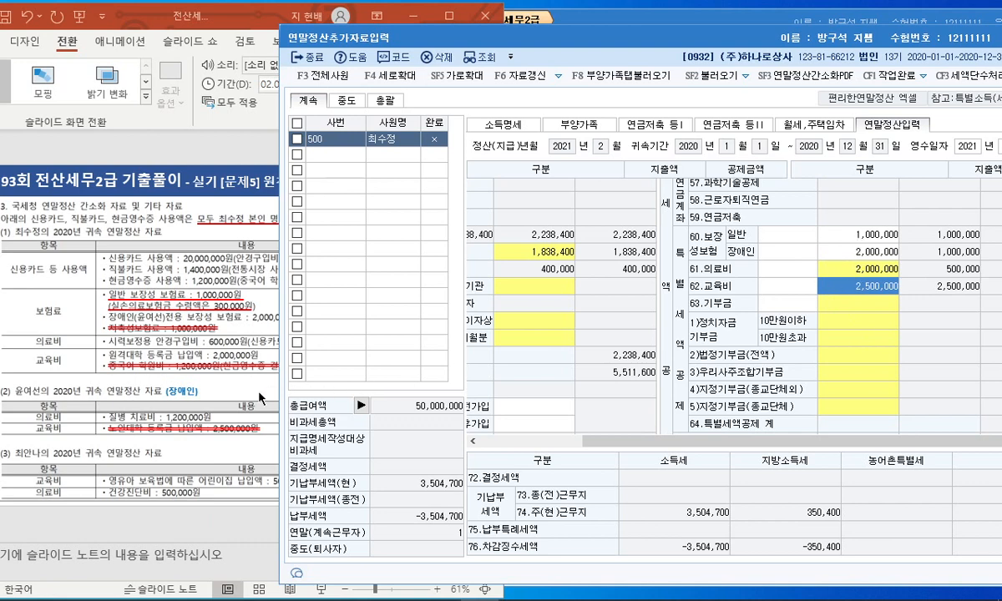
pyautogui.click(240, 398)
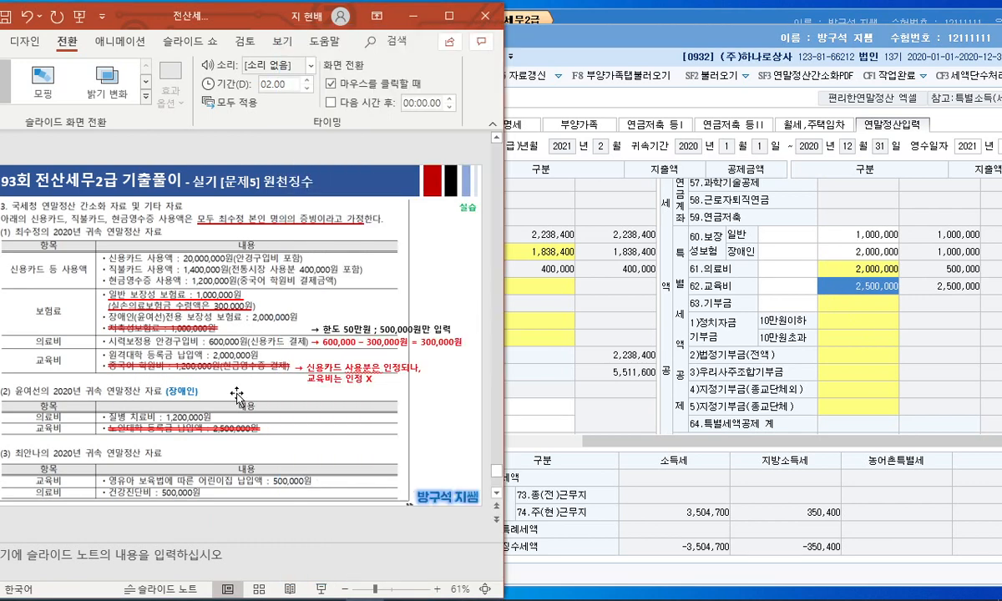
# Step: Circle the 한도 50만원 note, clear the ink, maximize PowerPoint and present from blank slide 36
pyautogui.moveTo(435, 333)
pyautogui.mouseDown()
pyautogui.moveTo(273, 329)
pyautogui.moveTo(455, 302)
pyautogui.moveTo(451, 327)
pyautogui.mouseUp()
pyautogui.press('Escape')
pyautogui.click(449, 16)
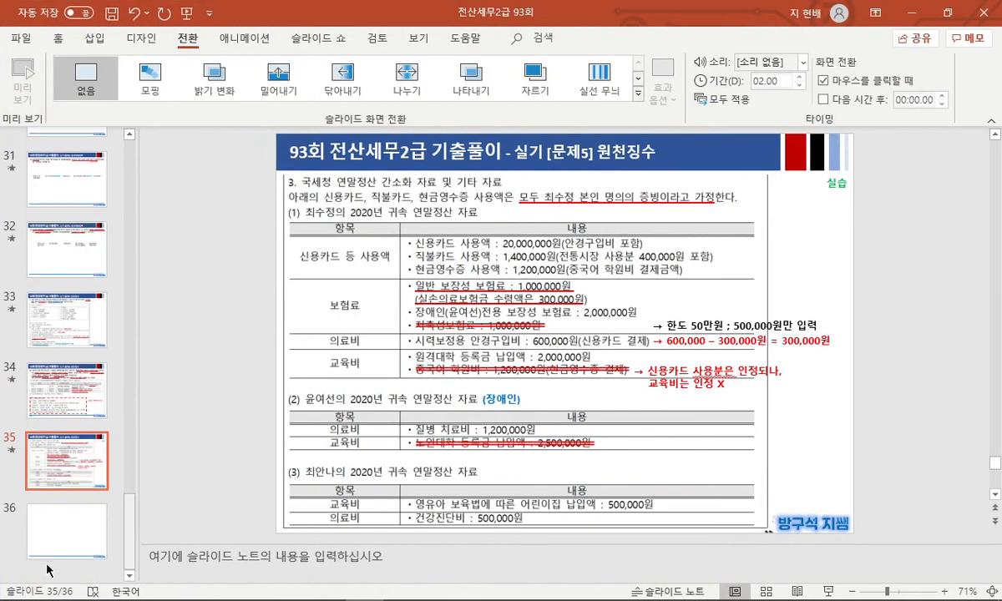
pyautogui.click(65, 543)
pyautogui.hotkey('shift', 'F5')
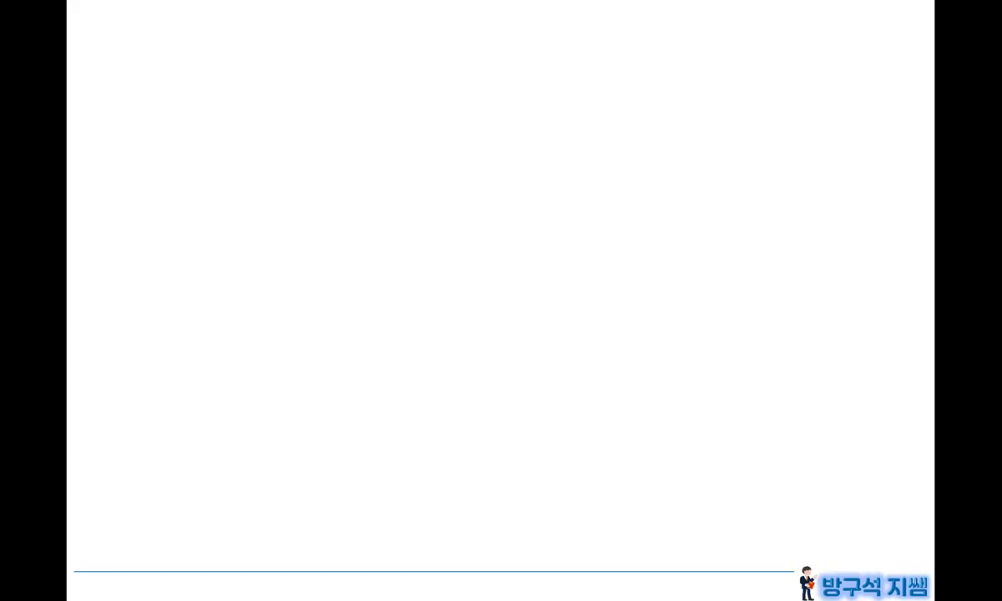